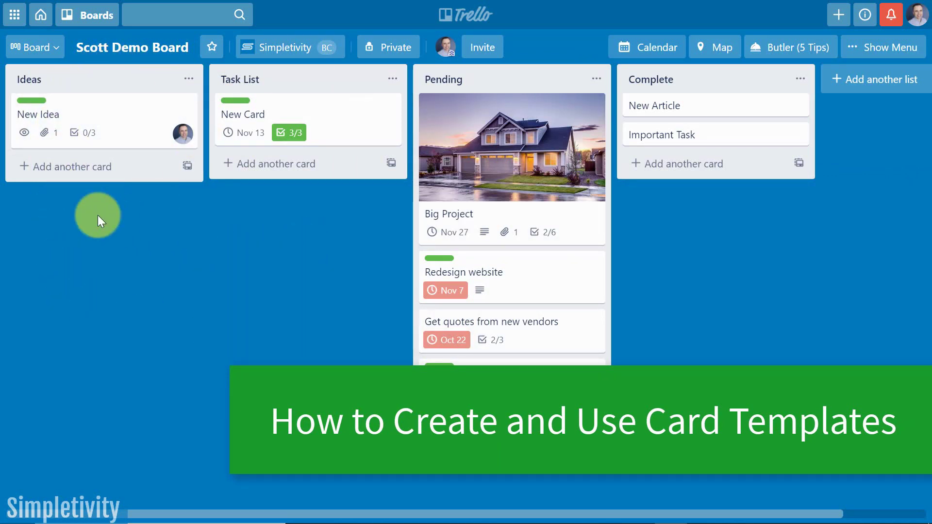
- Review the New Idea card's details, abandon adding a new Ideas card, and reopen New Idea at its Actions
left_click(121, 114)
scroll(482, 215, "down", 5)
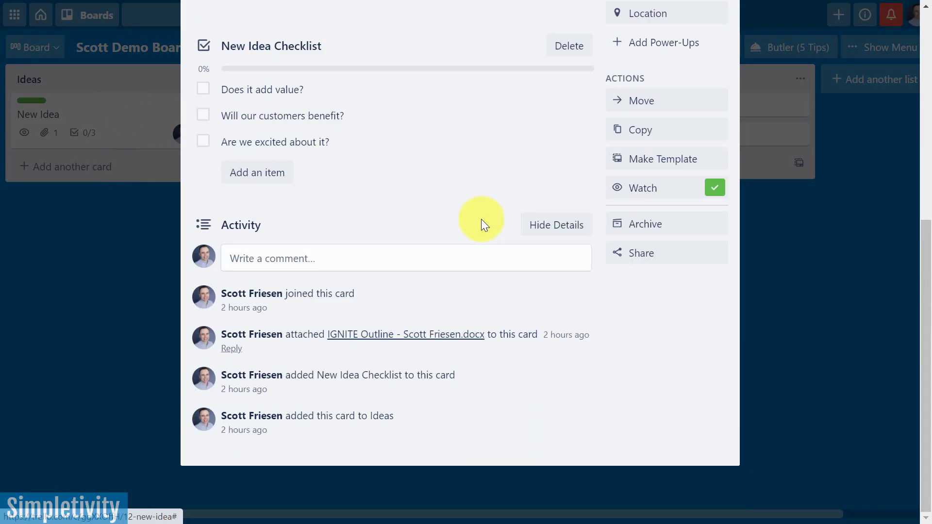
scroll(482, 219, "up", 5)
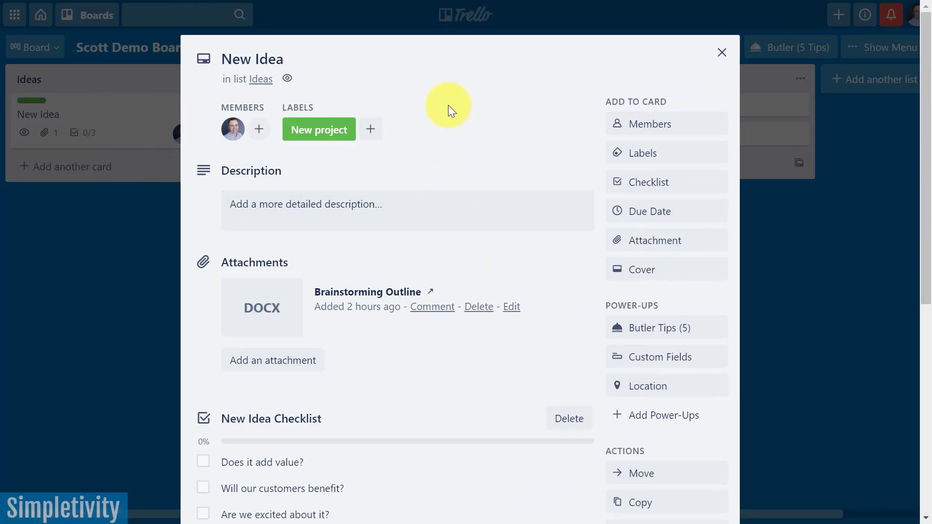
scroll(495, 163, "down", 1)
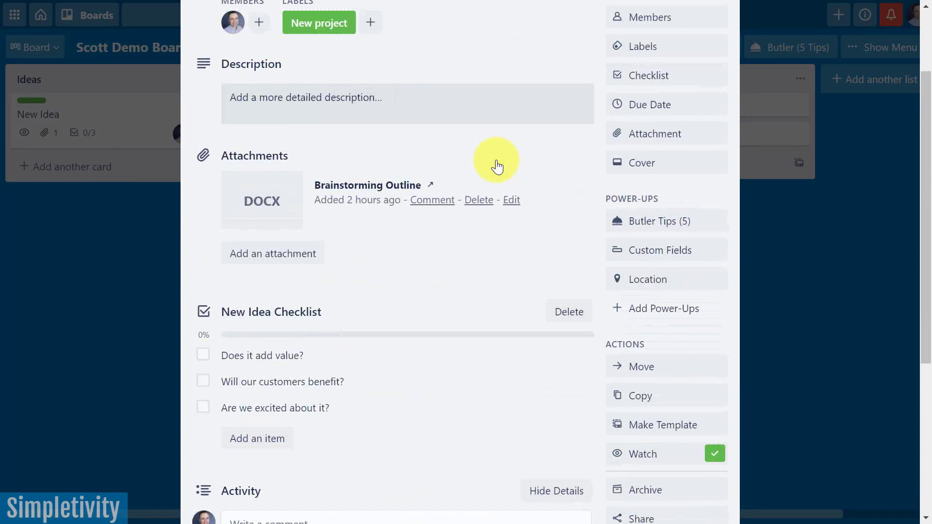
scroll(494, 163, "down", 4)
scroll(494, 163, "up", 5)
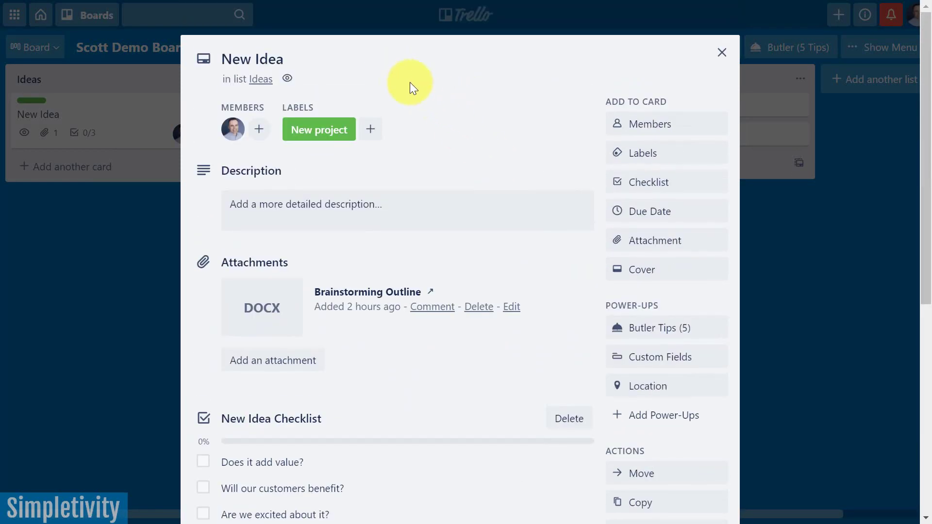
scroll(381, 82, "down", 1)
scroll(357, 92, "up", 1)
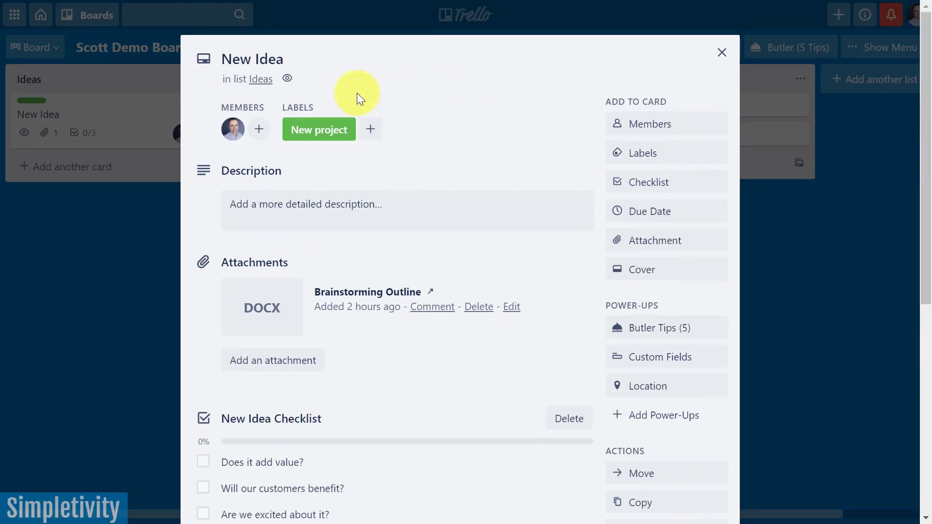
scroll(440, 128, "down", 2)
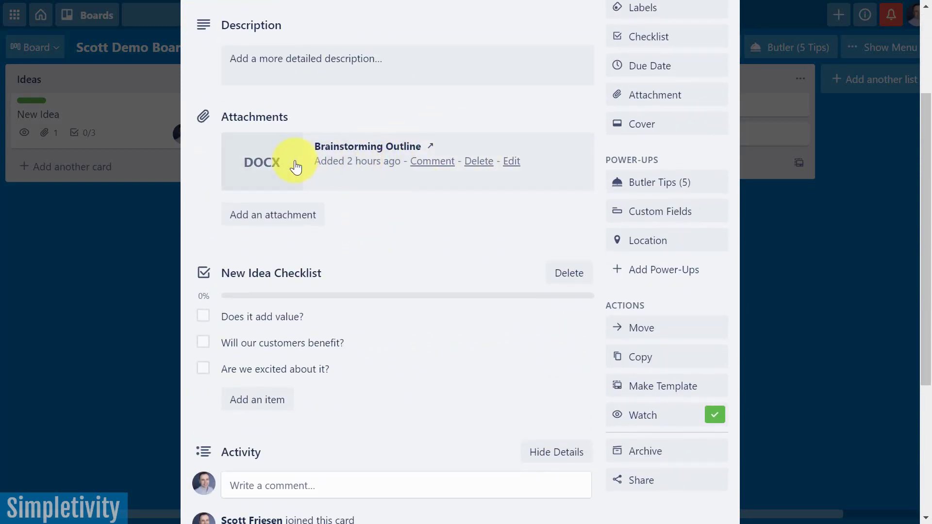
scroll(392, 175, "down", 2)
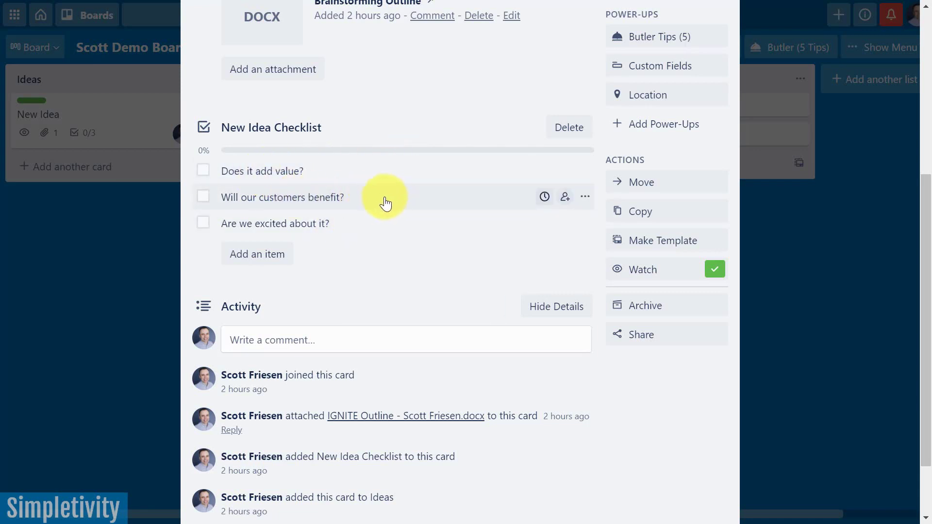
scroll(439, 195, "up", 4)
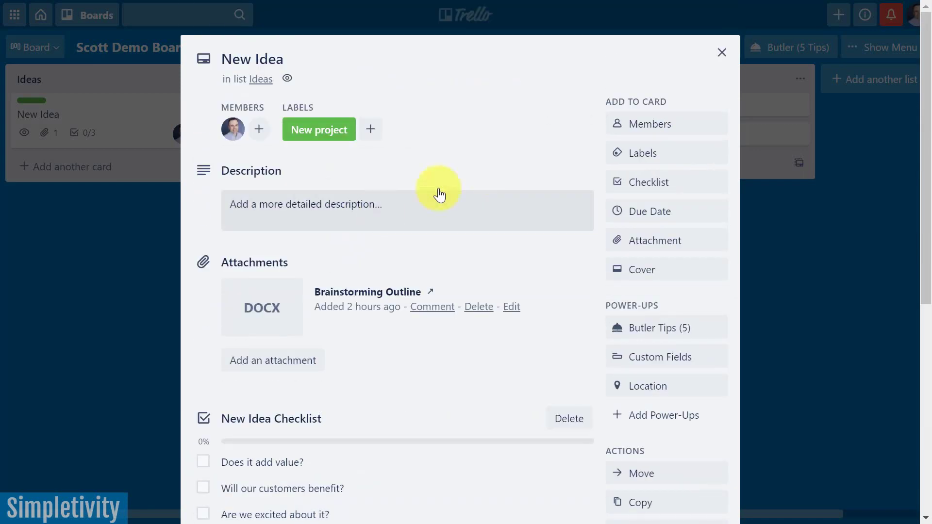
left_click(721, 53)
left_click(64, 167)
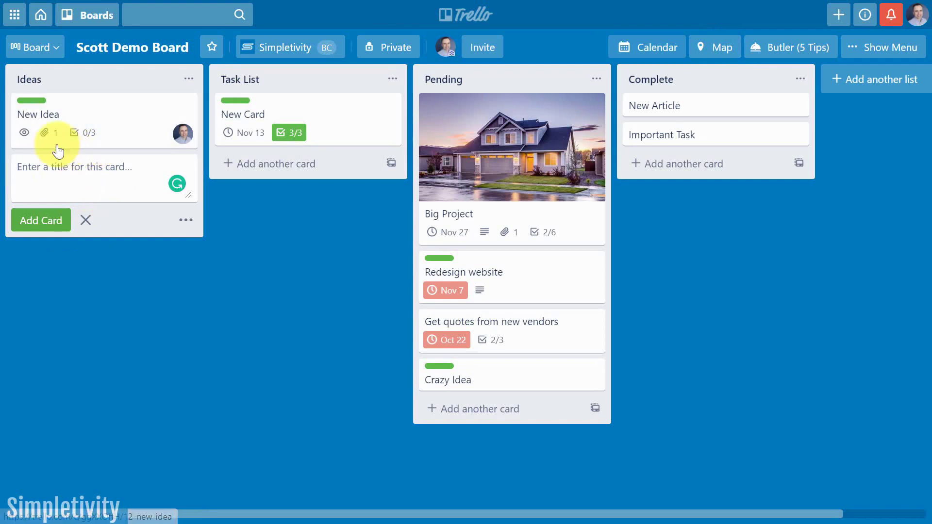
left_click(158, 281)
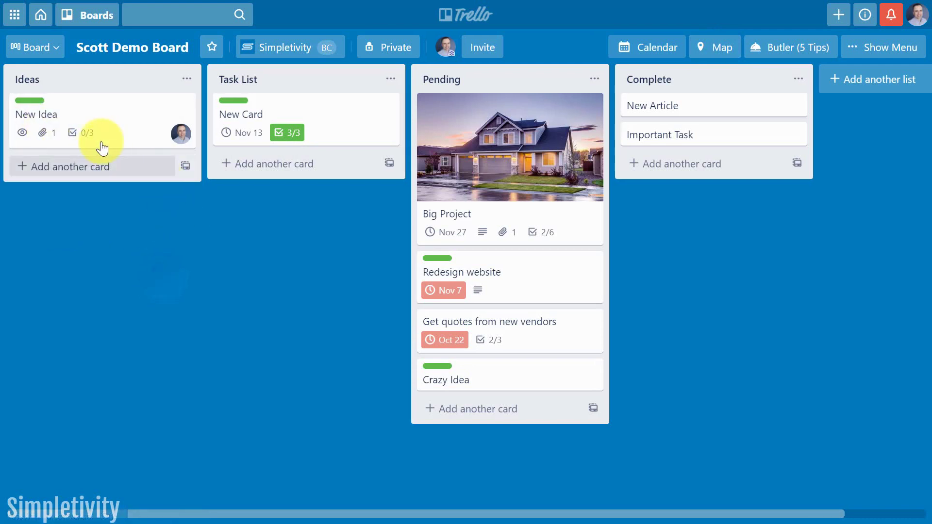
mouse_move(103, 120)
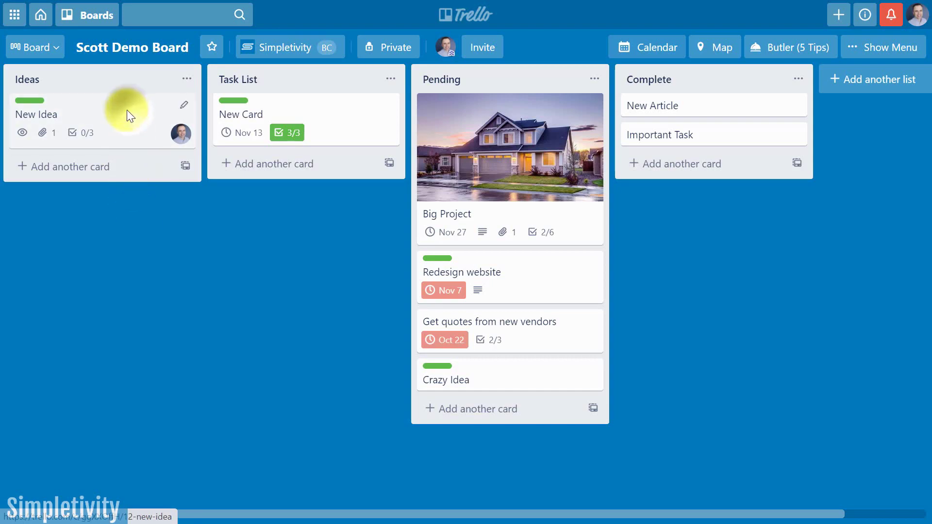
left_click(124, 113)
scroll(687, 214, "down", 3)
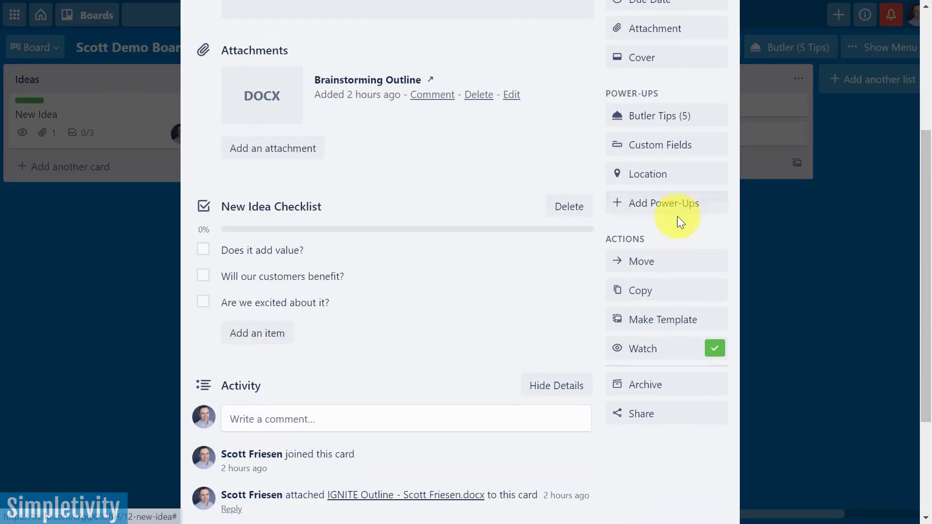
scroll(676, 219, "down", 1)
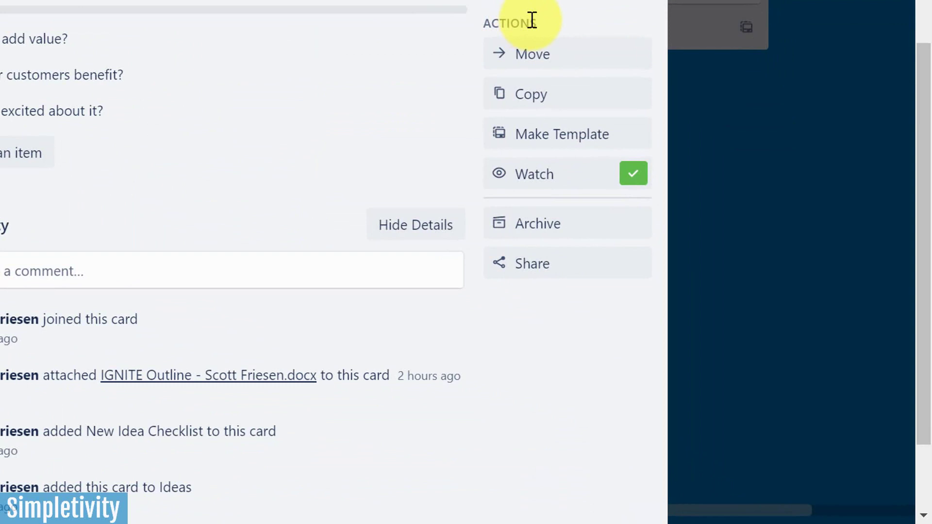
- Make the New Idea card a template via Make Template, then close its details
left_click(548, 142)
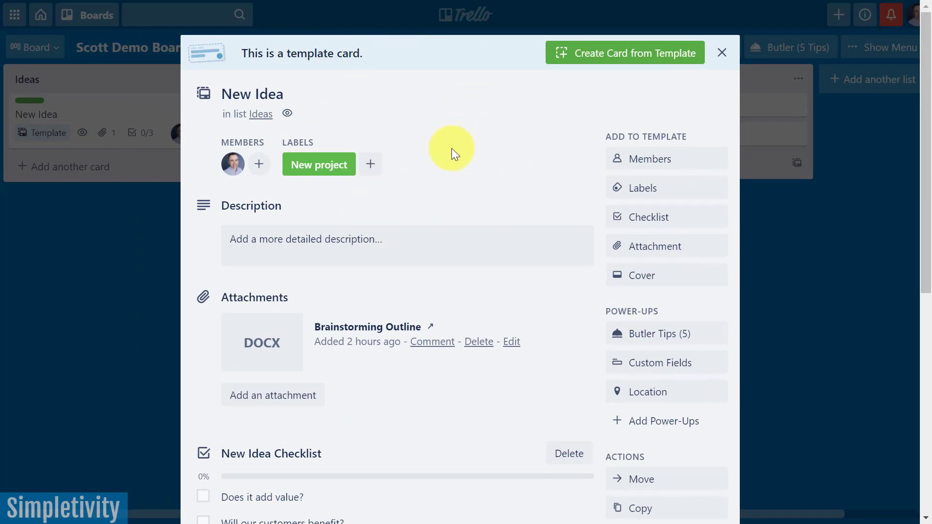
scroll(452, 147, "down", 5)
scroll(447, 155, "up", 5)
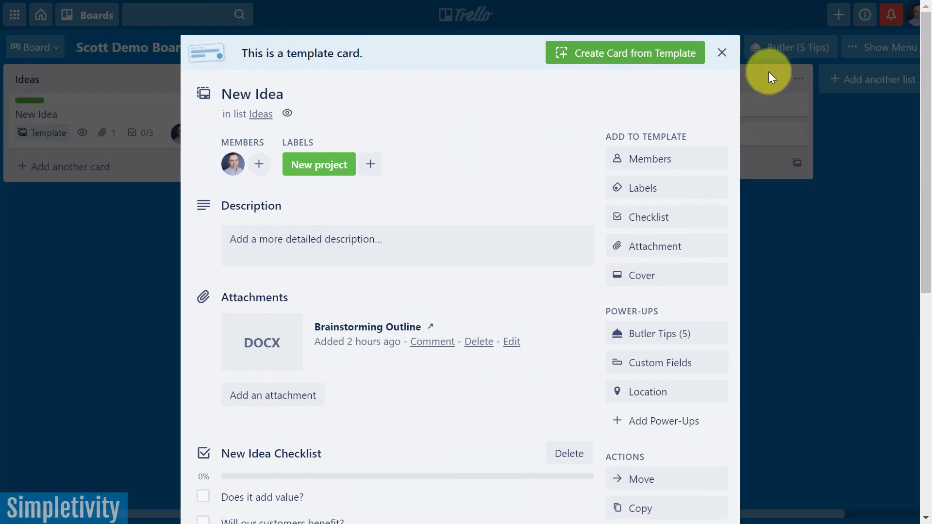
left_click(723, 57)
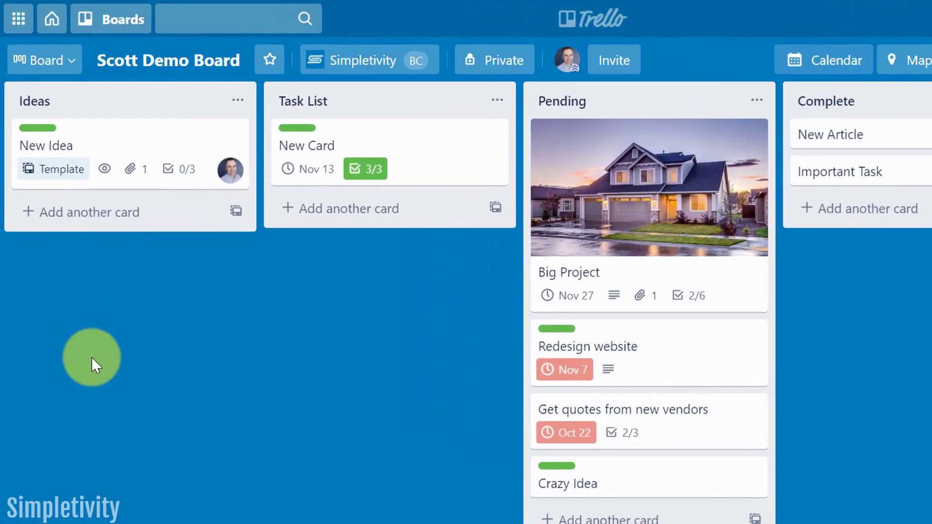
mouse_move(95, 117)
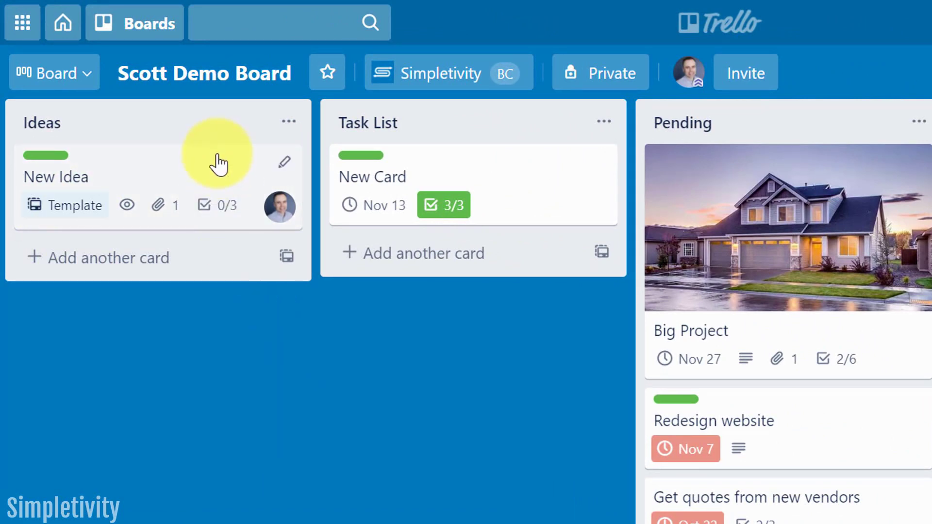
- Create 'New Idea for the fall 2021' in Ideas from the New Idea template, keeping all items
left_click(197, 167)
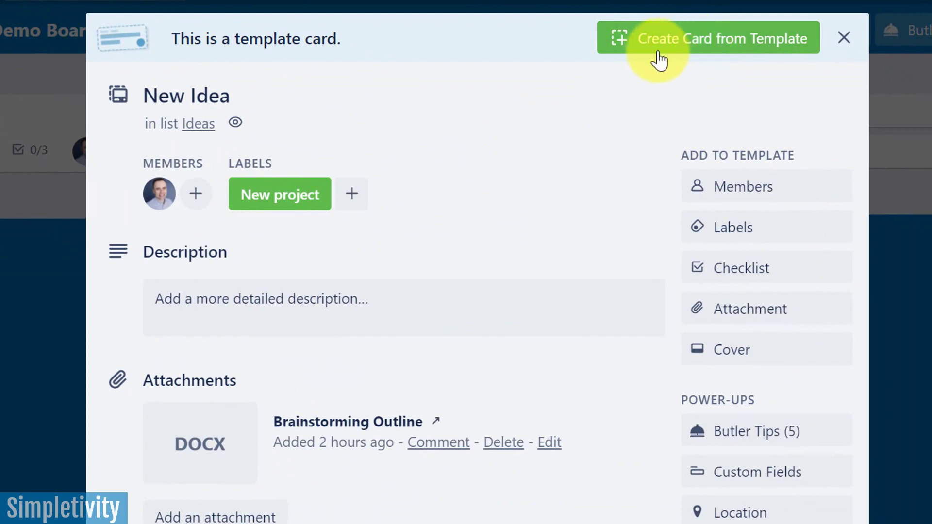
left_click(688, 46)
type("New Idea for the fall 2021")
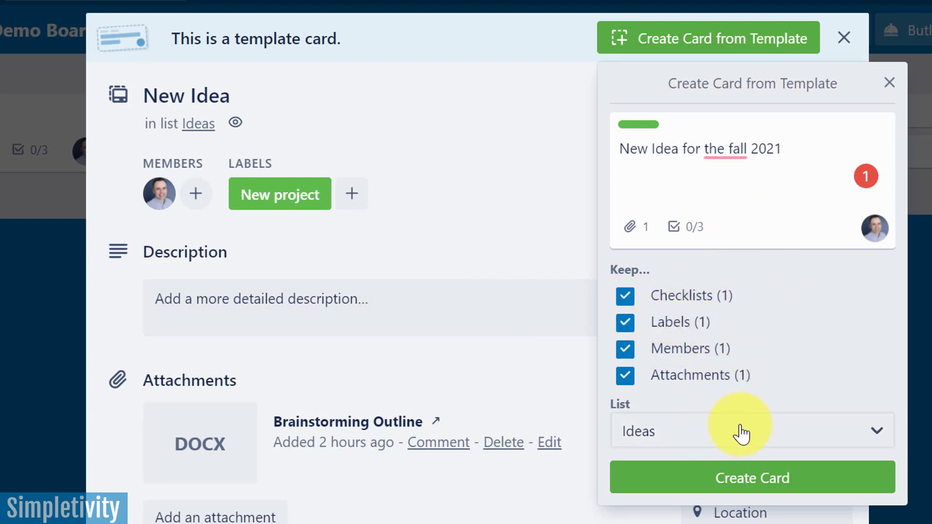
left_click(733, 489)
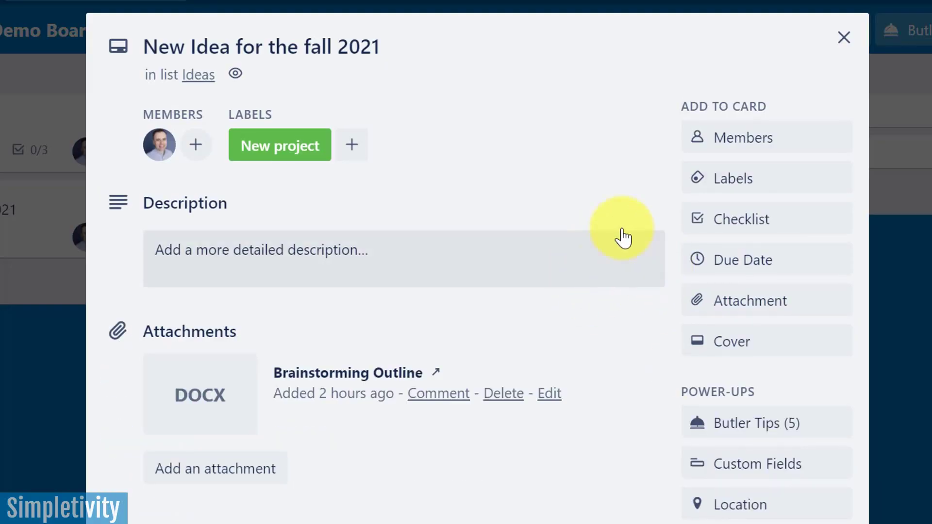
scroll(391, 405, "down", 5)
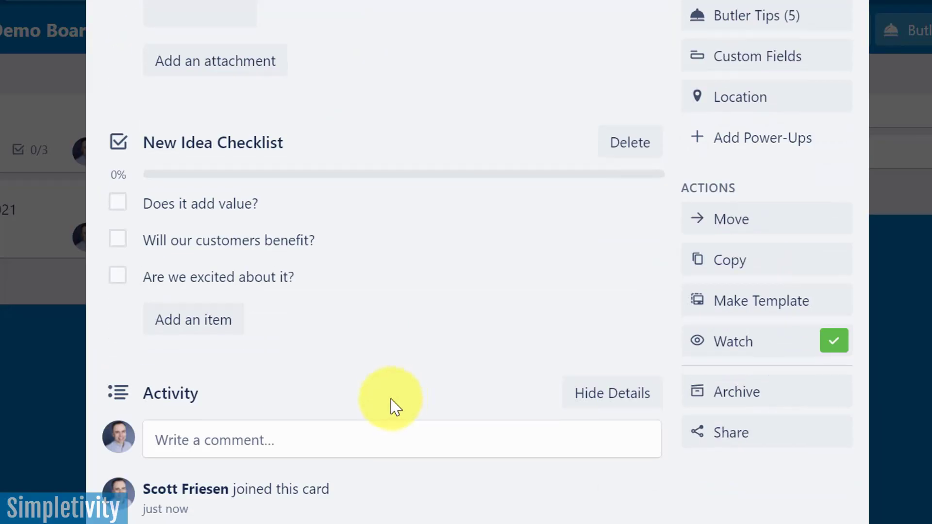
scroll(363, 262, "up", 5)
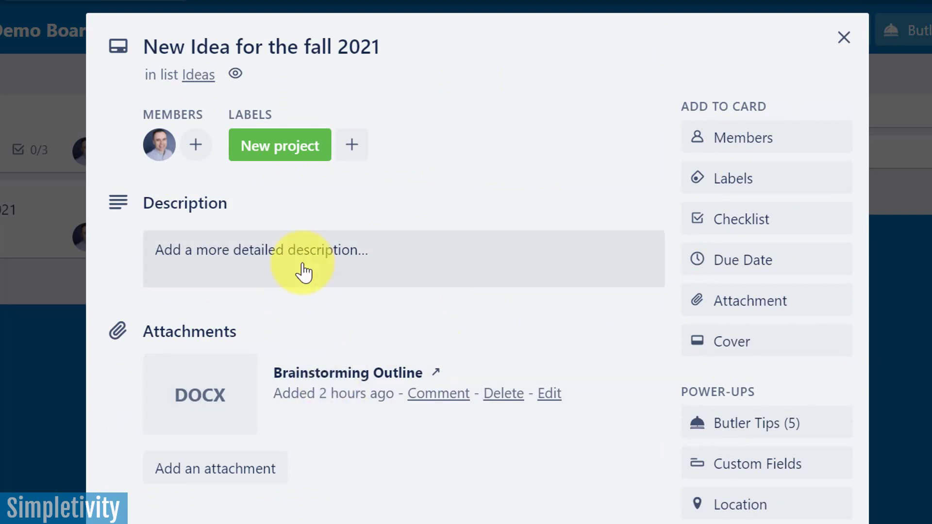
scroll(376, 314, "down", 5)
scroll(354, 329, "up", 5)
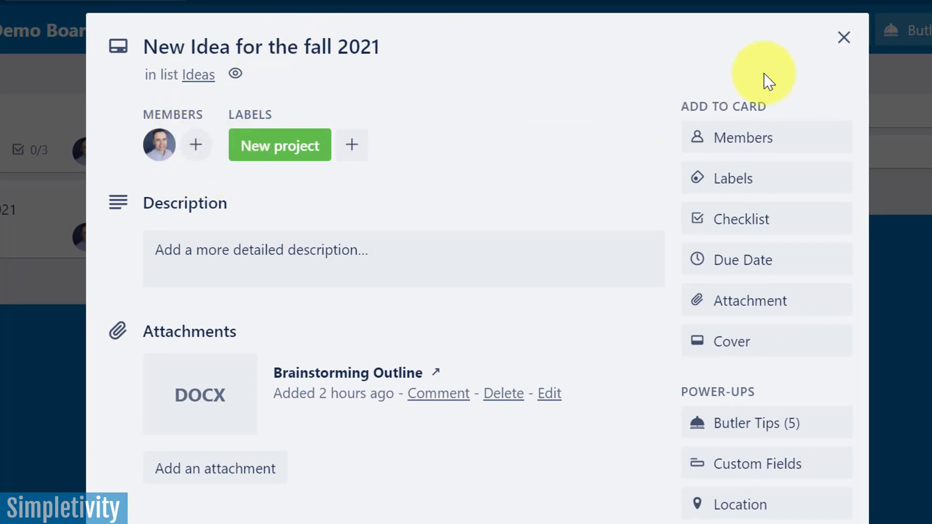
left_click(844, 36)
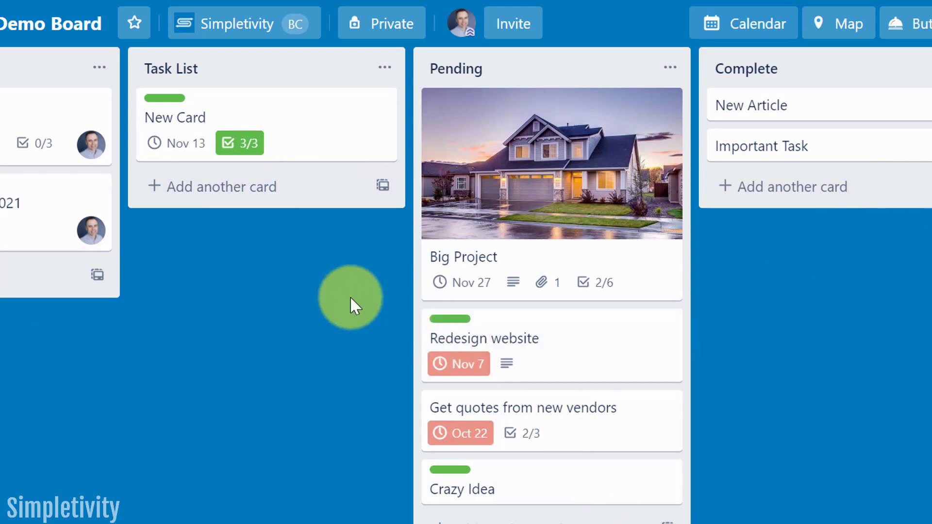
- Browse the card templates, preview the New Idea template, and return to the board without using it
left_click(383, 187)
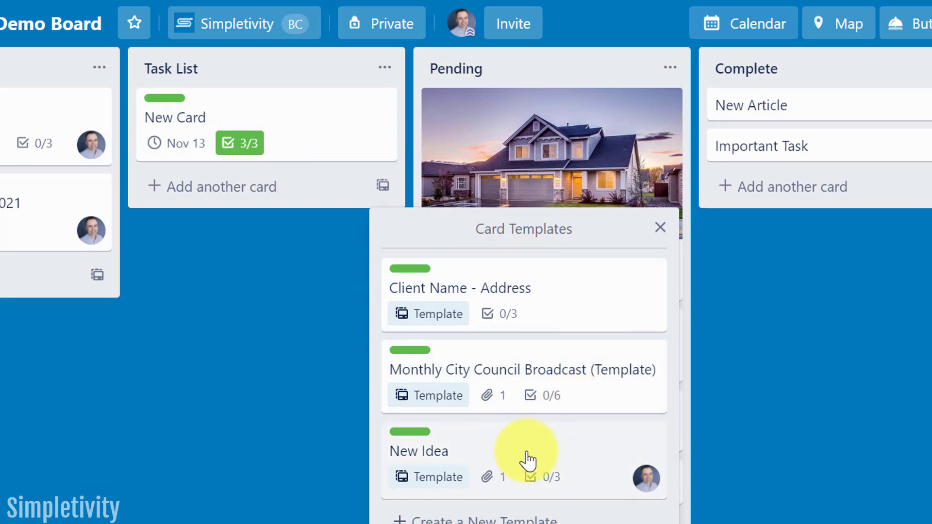
left_click(551, 449)
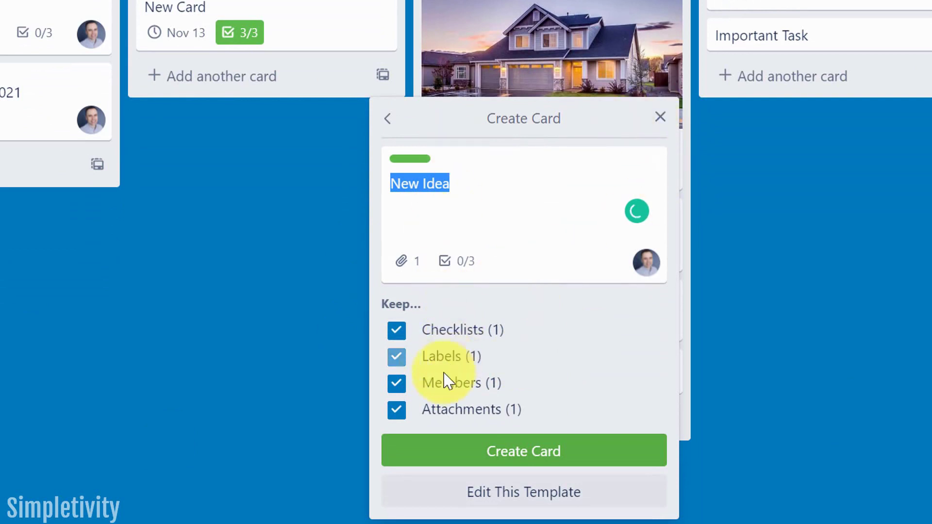
left_click(390, 120)
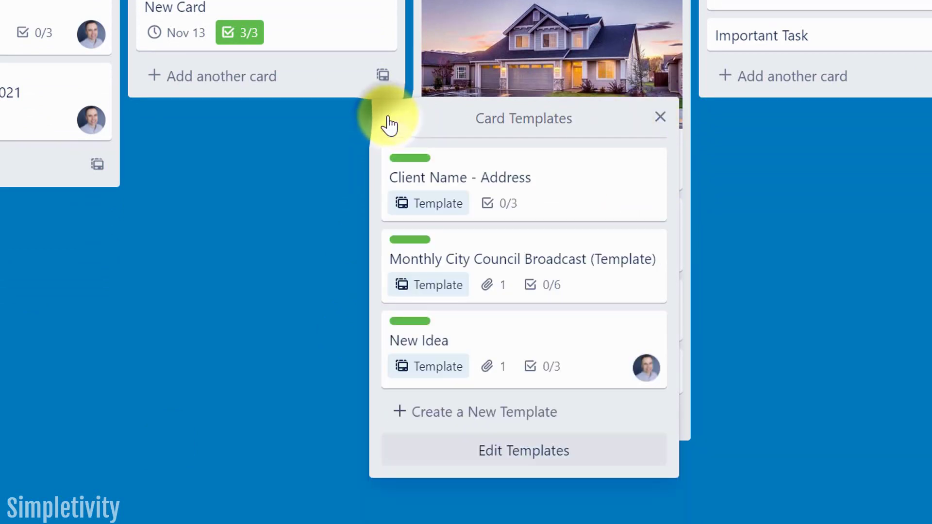
left_click(662, 118)
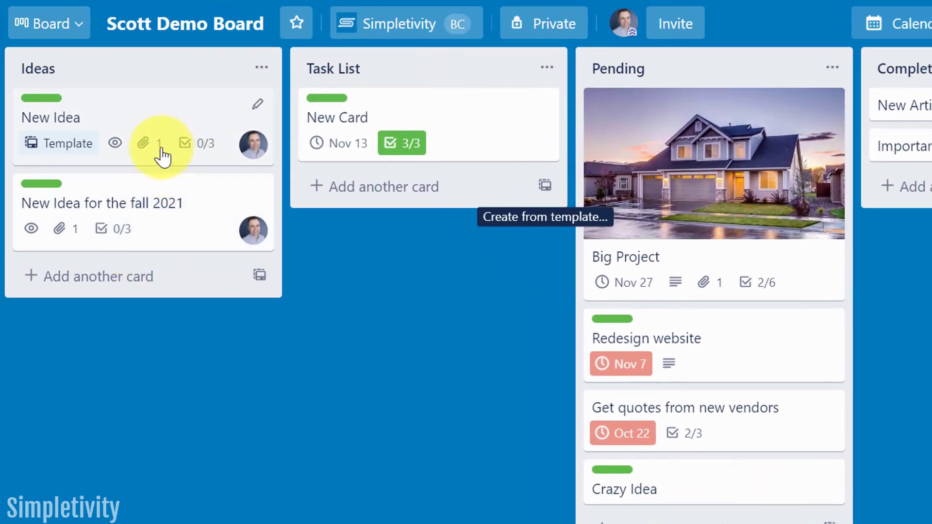
- Hide the New Idea template card from the Ideas list via its quick-edit options
left_click(137, 121)
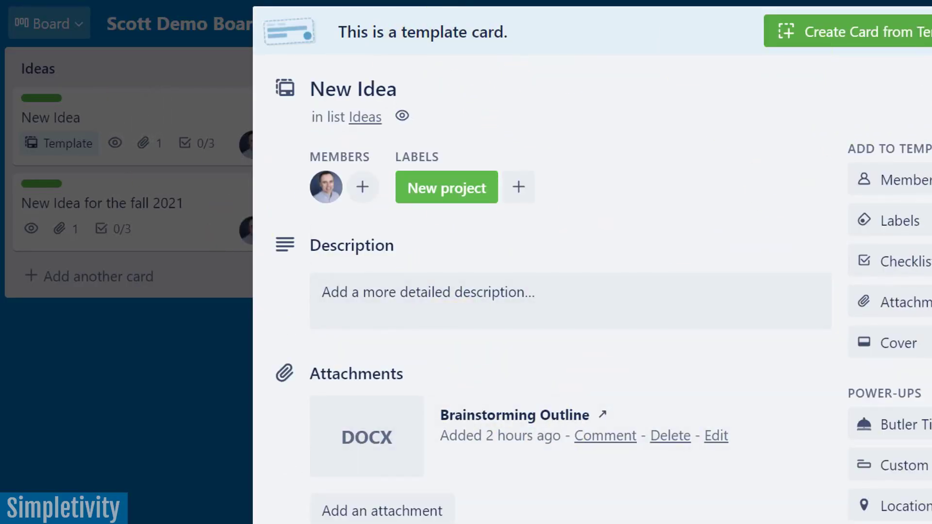
key("Escape")
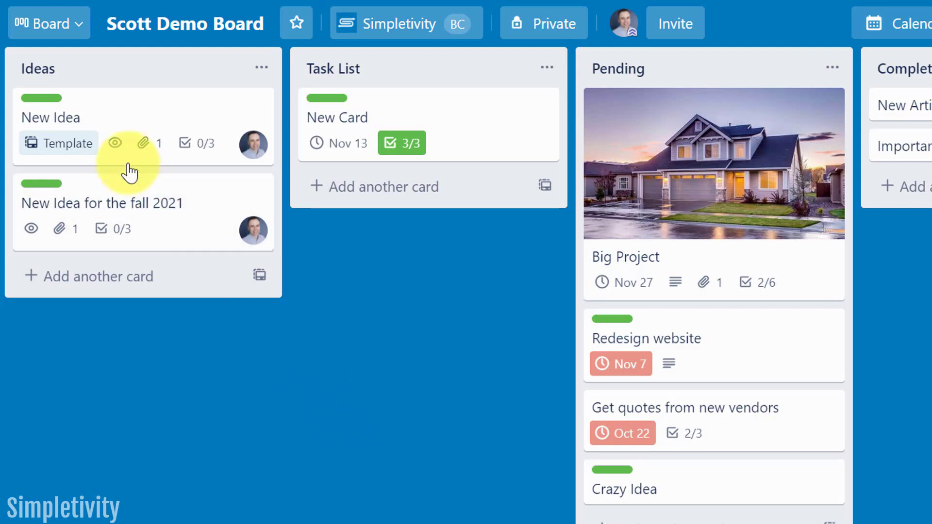
mouse_move(142, 127)
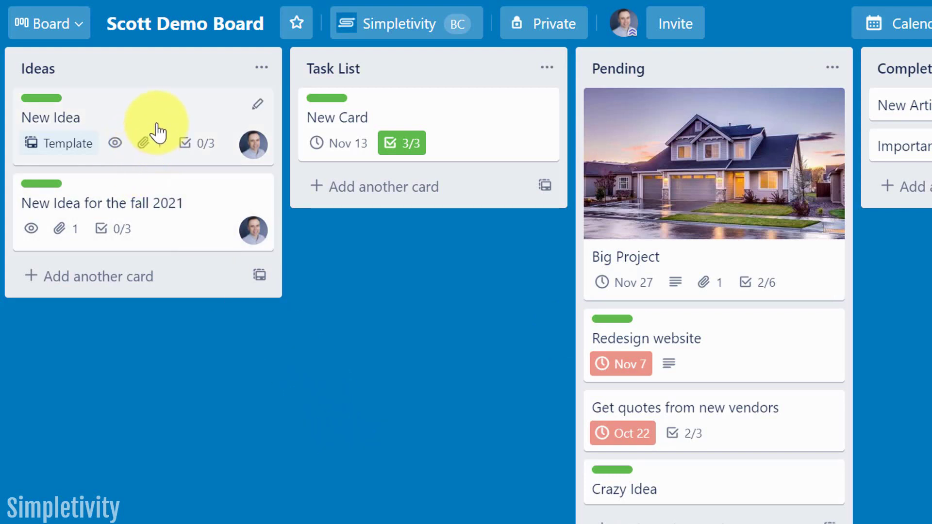
left_click(260, 108)
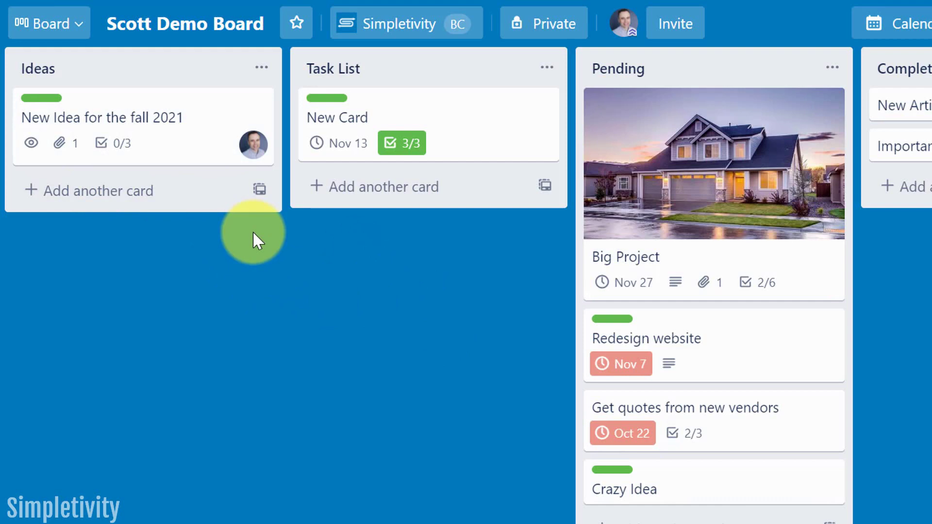
- Bring up the Ideas list's card templates in Edit Templates mode, including hidden New Idea
left_click(259, 193)
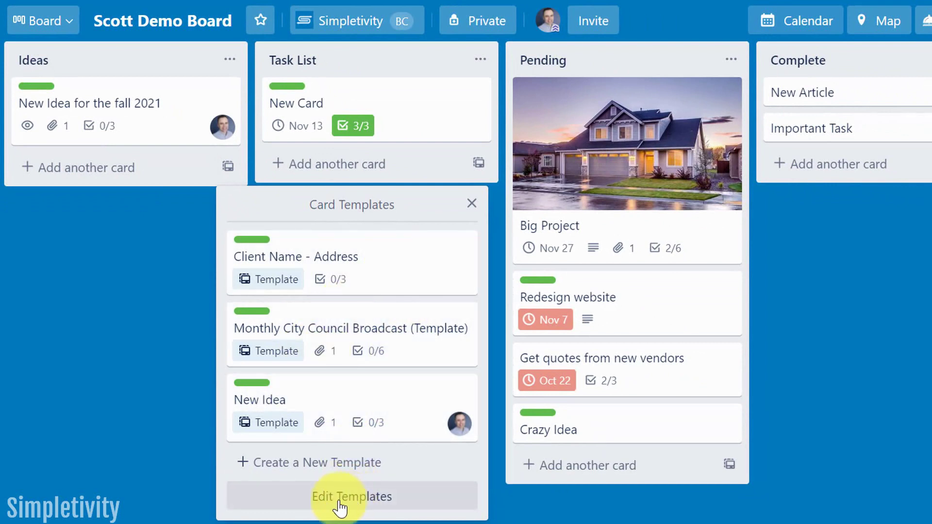
left_click(361, 503)
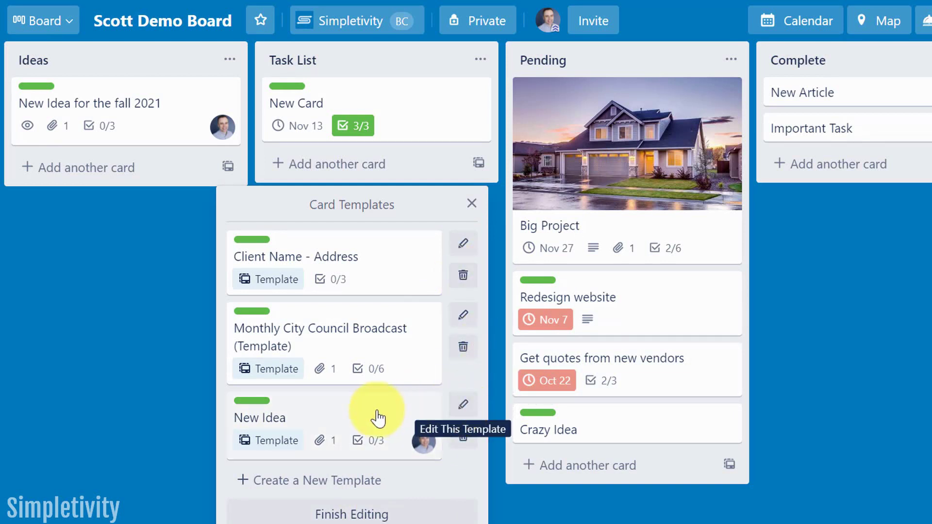
- Add the HR label to the New Idea template alongside New project and return to the board
left_click(463, 406)
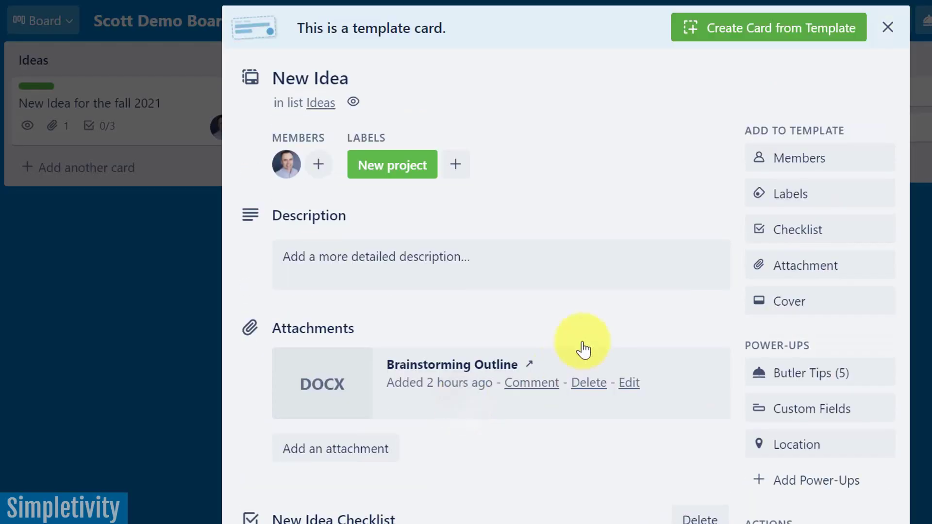
left_click(809, 195)
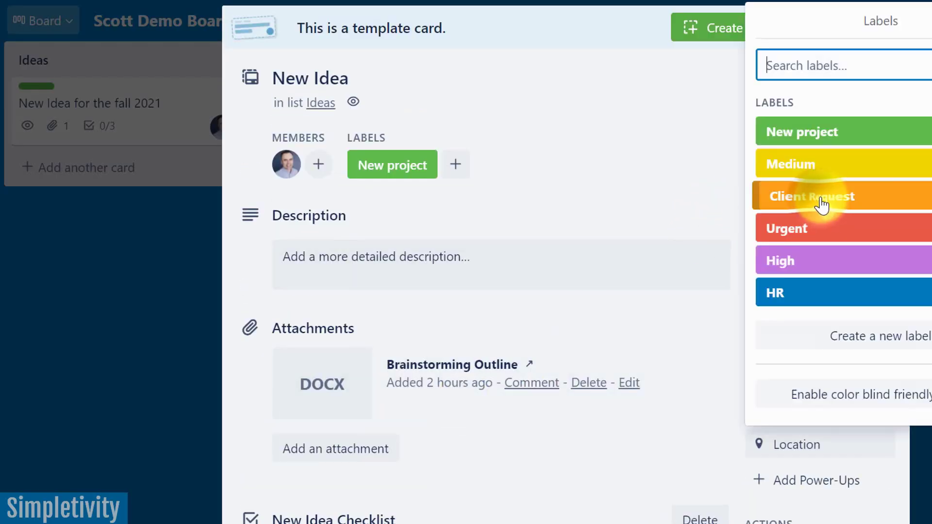
left_click(811, 291)
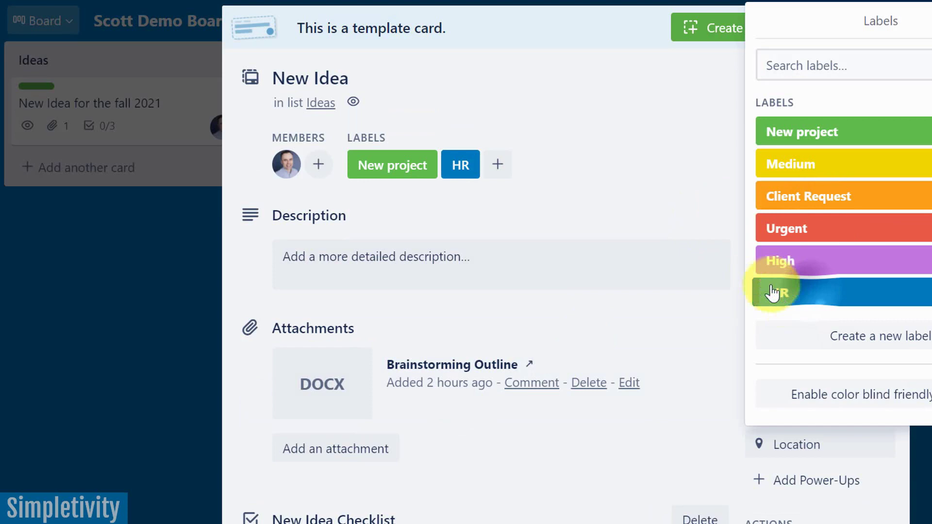
left_click(677, 191)
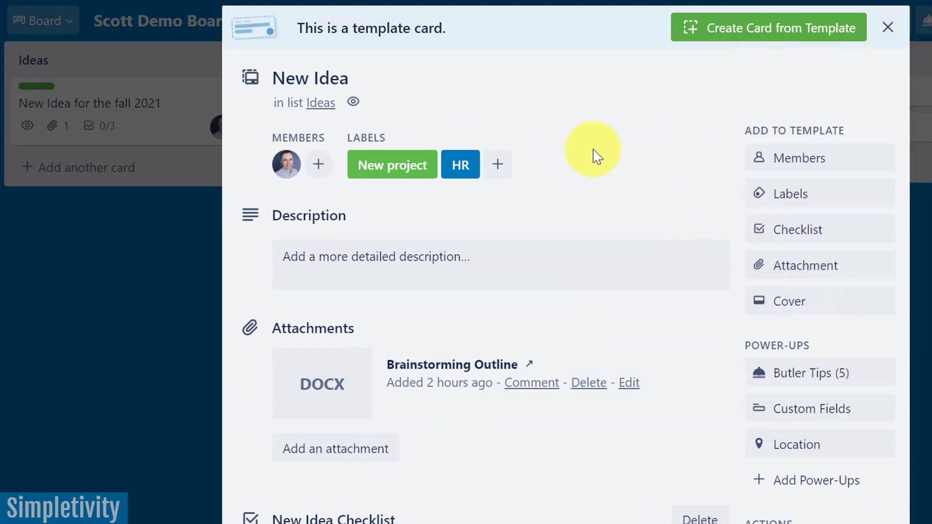
scroll(631, 355, "down", 8)
scroll(632, 355, "up", 8)
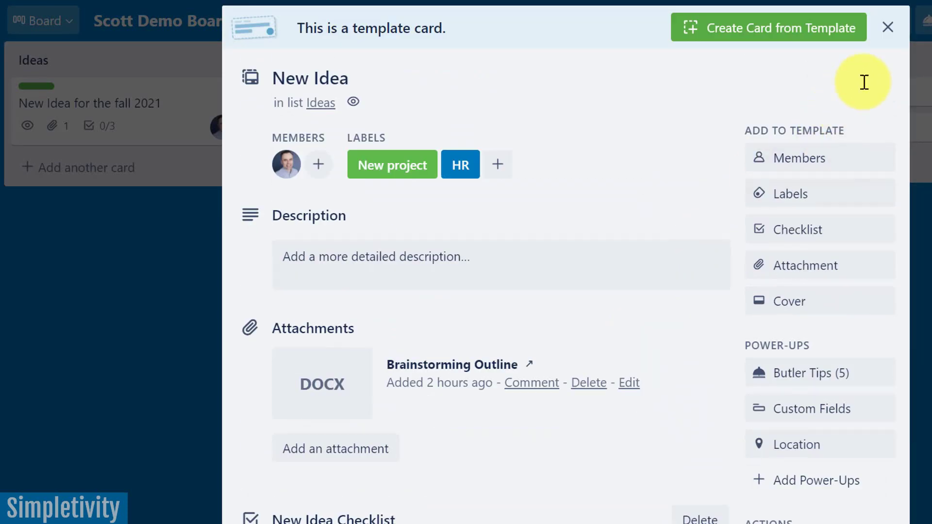
left_click(890, 28)
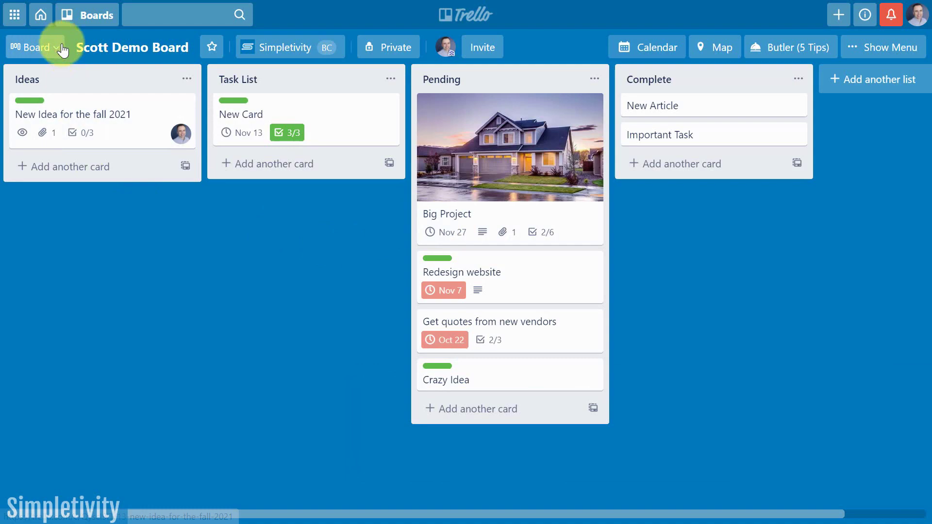
- Go to the Trello home page and browse the template gallery's featured categories
left_click(41, 15)
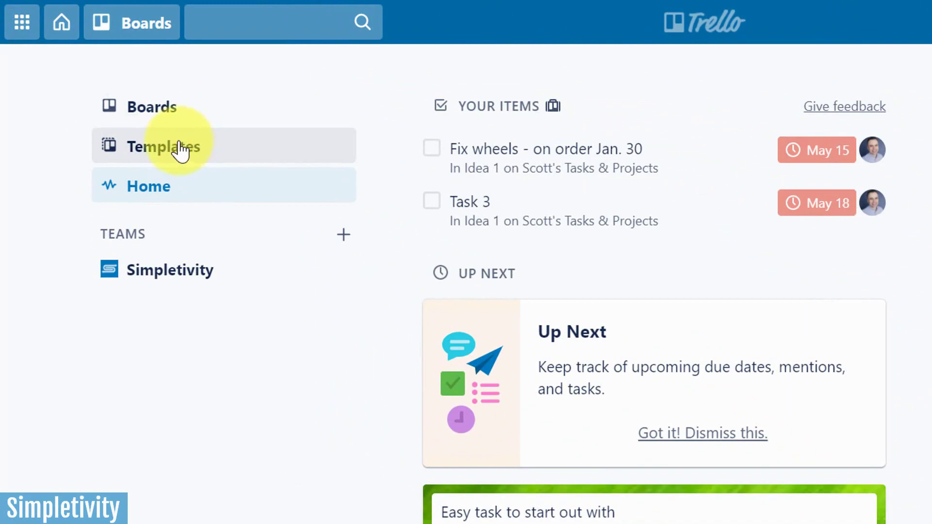
left_click(166, 149)
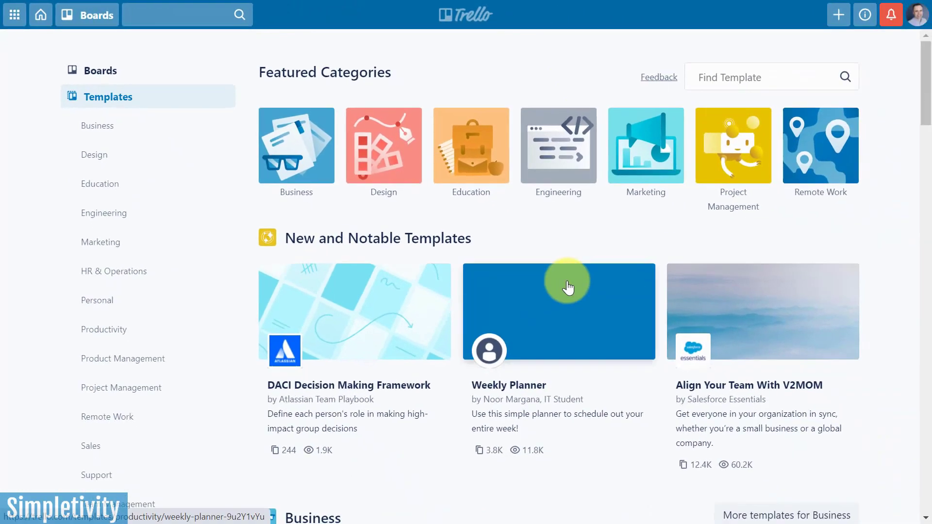
scroll(567, 284, "down", 1)
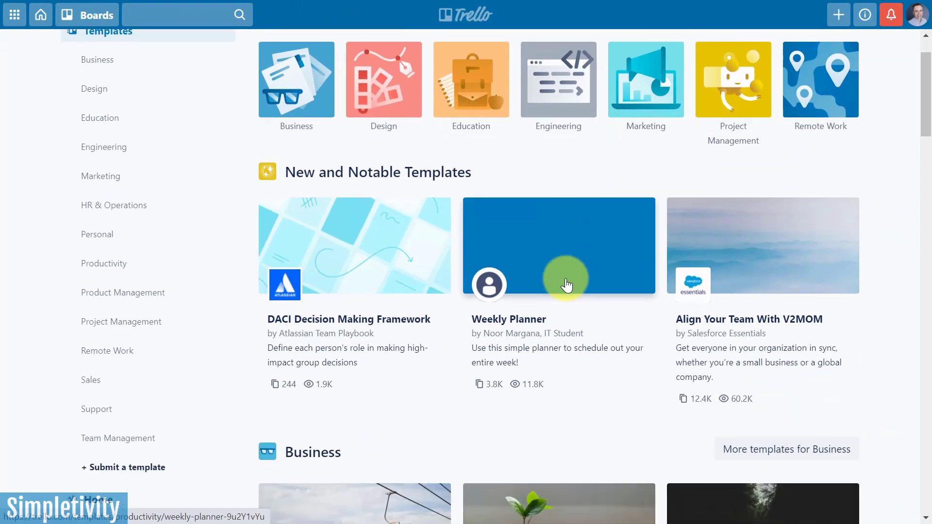
scroll(567, 285, "down", 5)
scroll(565, 278, "down", 5)
scroll(564, 278, "down", 2)
scroll(564, 275, "down", 3)
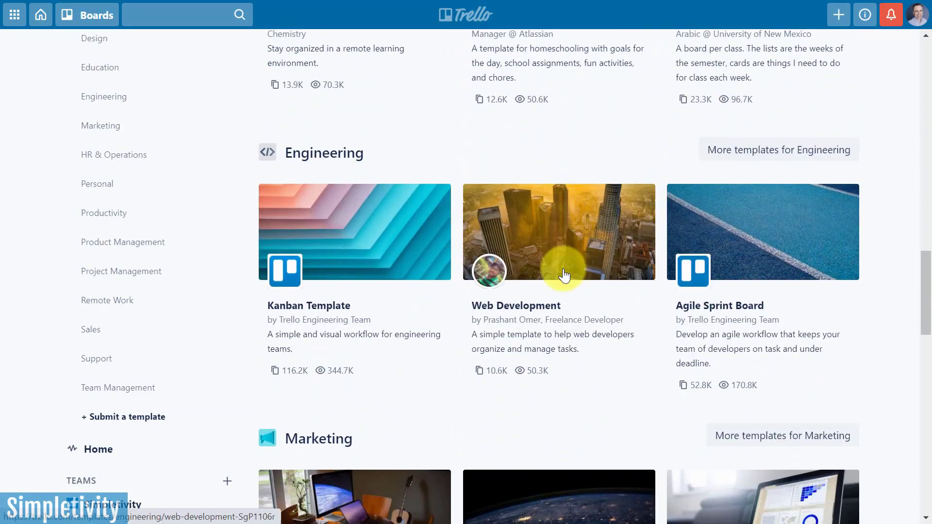
scroll(564, 275, "down", 3)
scroll(564, 276, "down", 1)
scroll(564, 276, "up", 10)
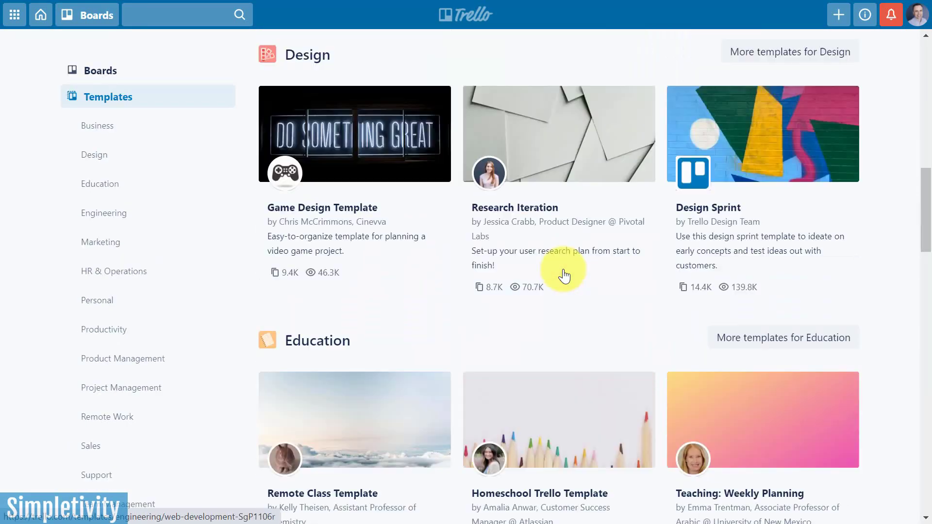
scroll(564, 275, "up", 10)
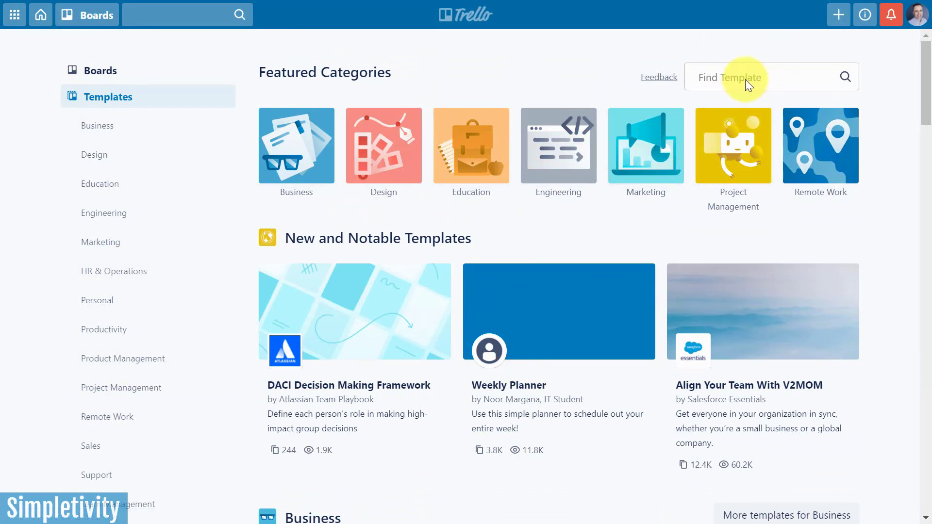
- Browse the Marketing templates down to the Editorial Calendar template
left_click(642, 142)
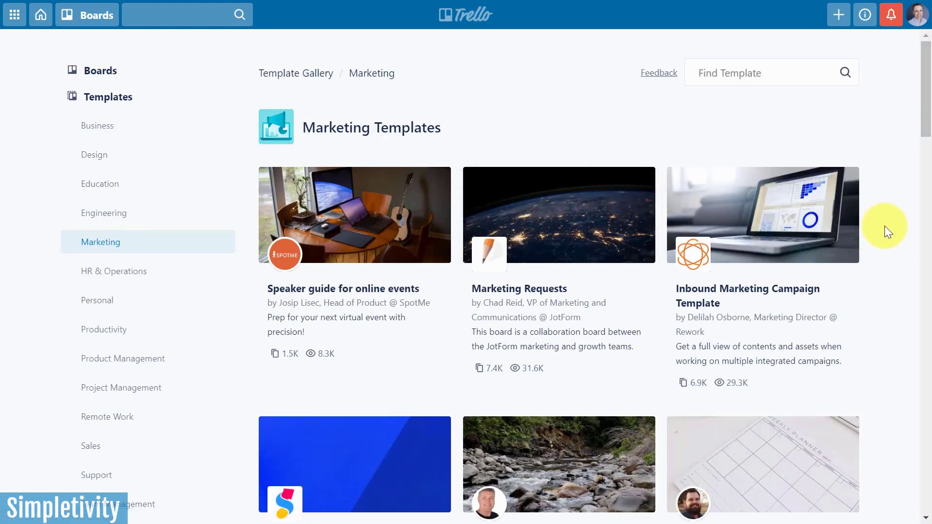
scroll(881, 223, "down", 1)
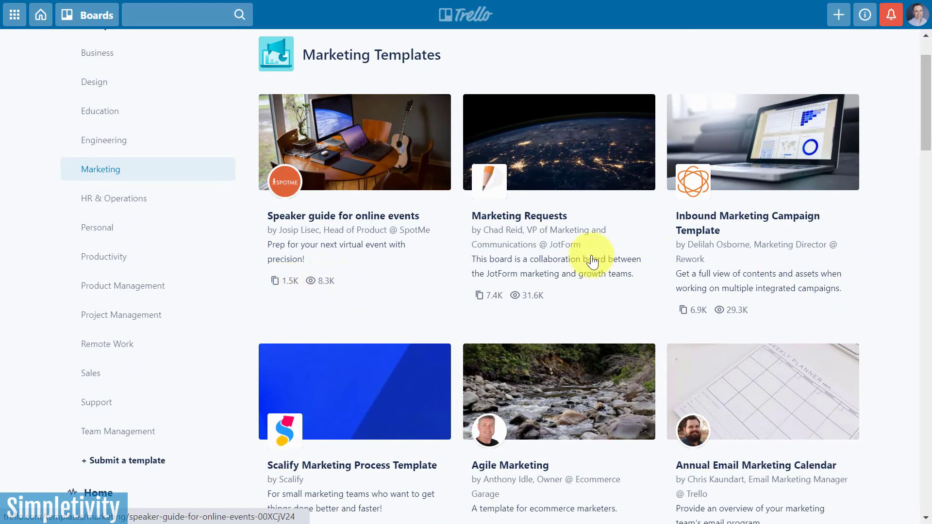
scroll(873, 237, "down", 3)
scroll(870, 240, "down", 3)
scroll(866, 241, "down", 2)
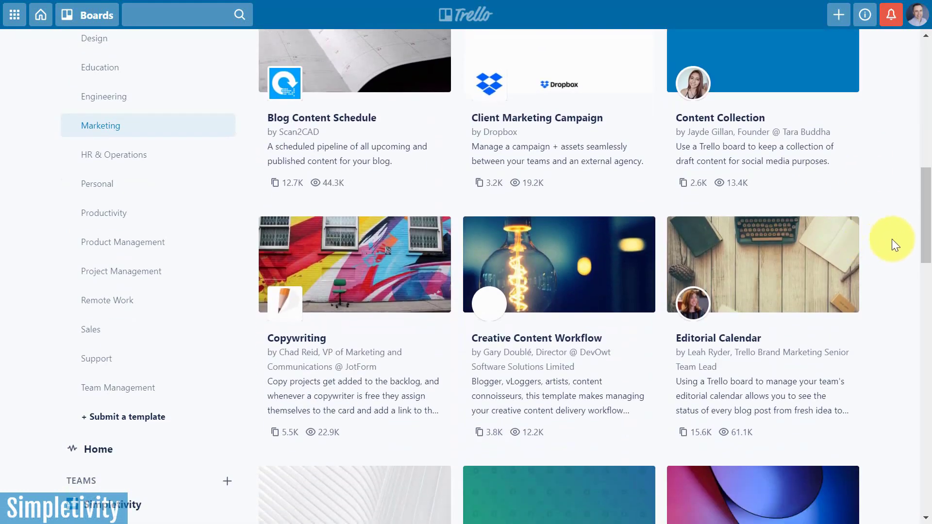
scroll(891, 241, "down", 1)
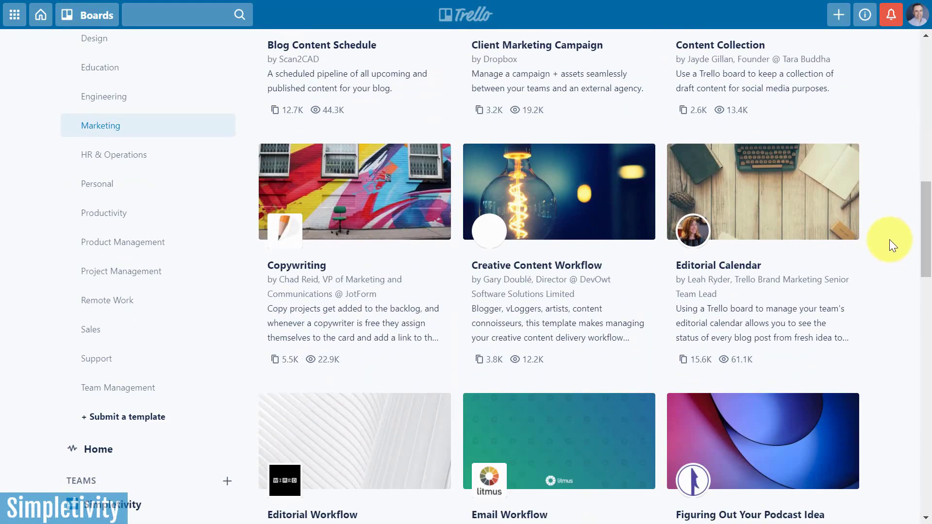
left_click(746, 191)
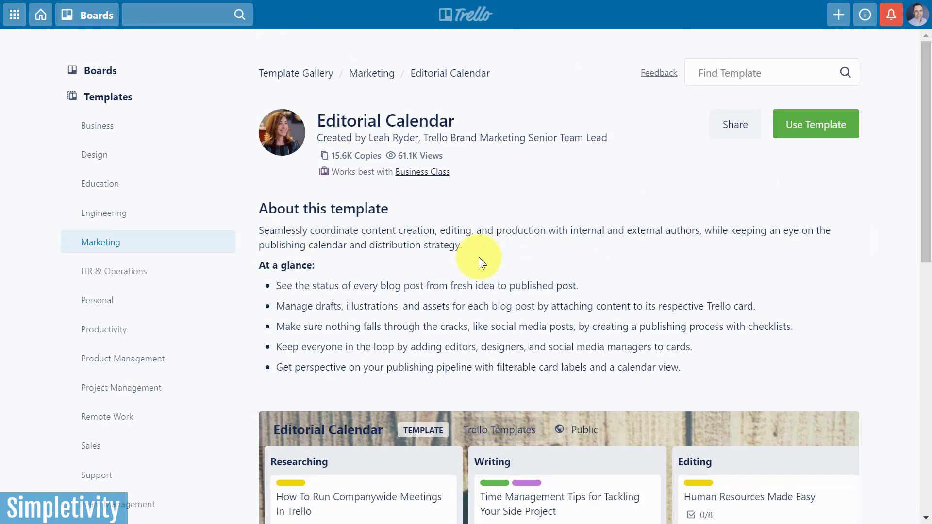
scroll(472, 262, "down", 1)
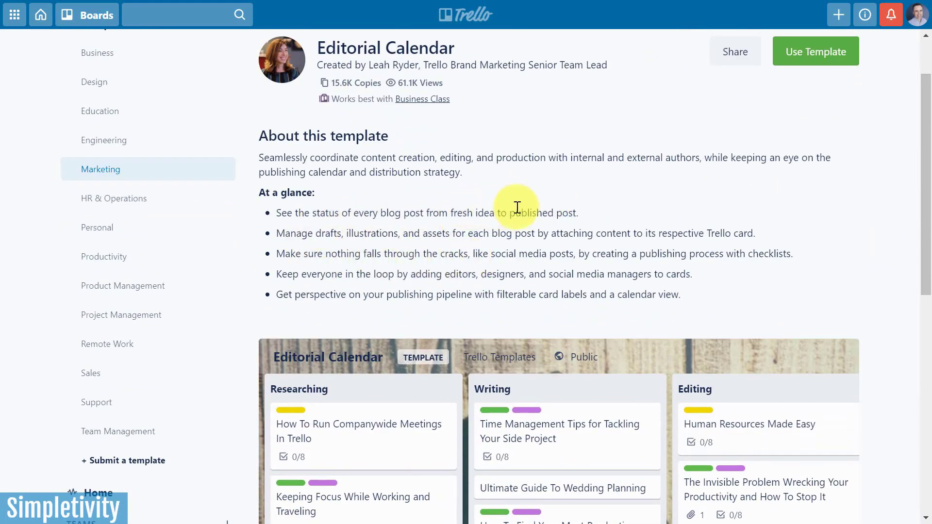
scroll(879, 202, "down", 4)
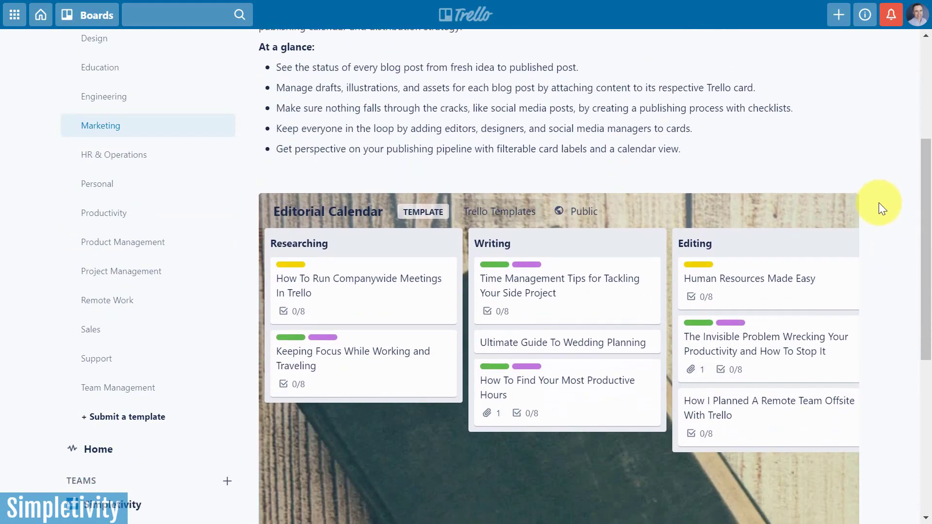
scroll(764, 219, "up", 1)
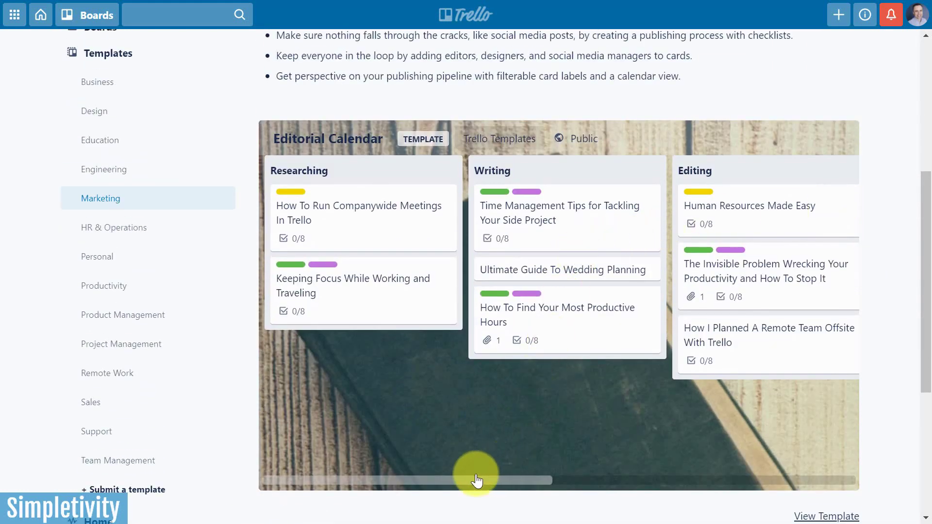
left_click_drag(475, 480, 694, 483)
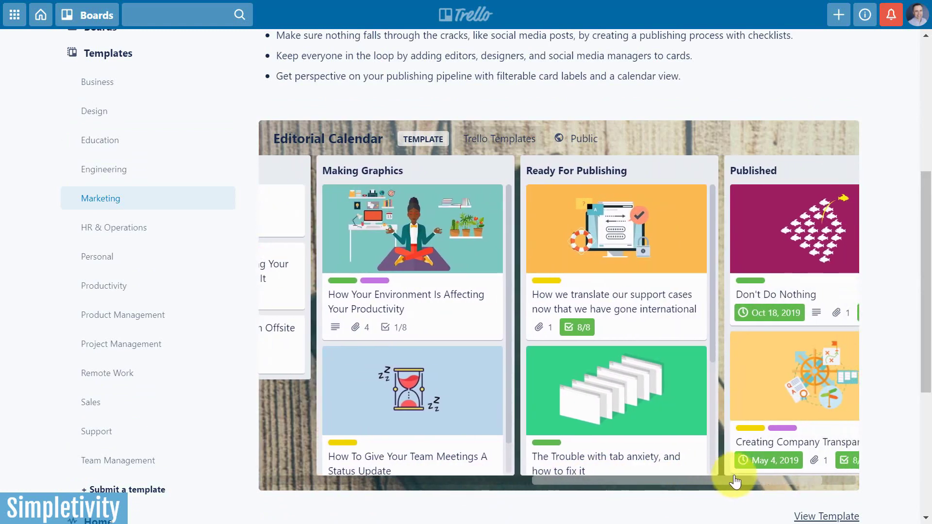
left_click_drag(694, 483, 374, 488)
scroll(871, 196, "down", 1)
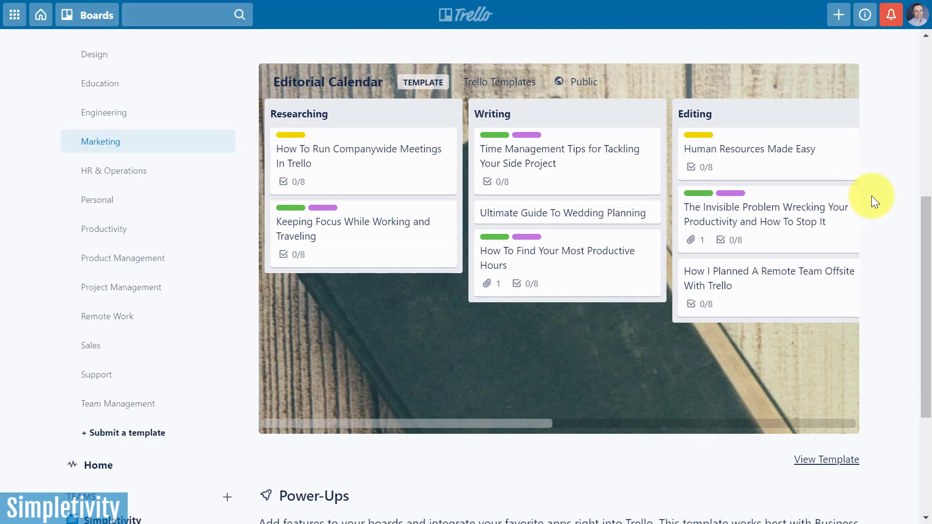
scroll(873, 198, "down", 1)
scroll(873, 197, "up", 2)
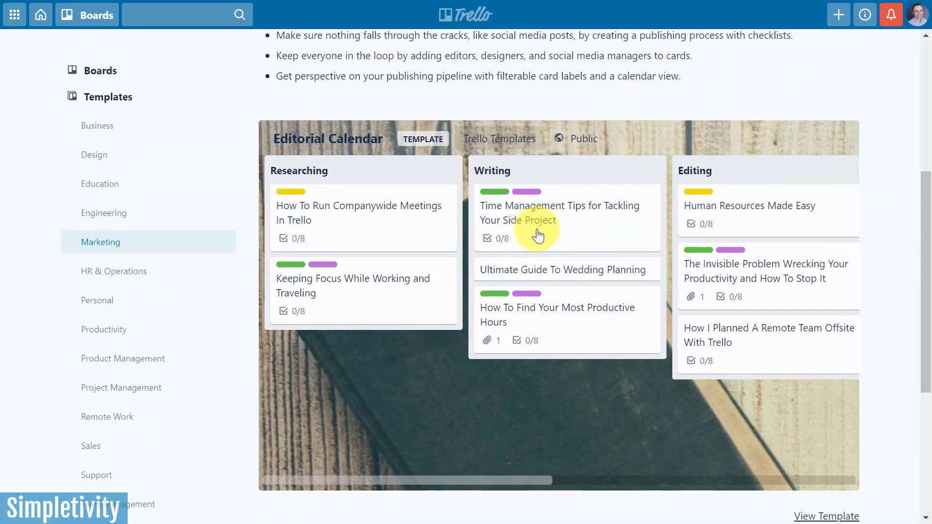
scroll(586, 246, "down", 2)
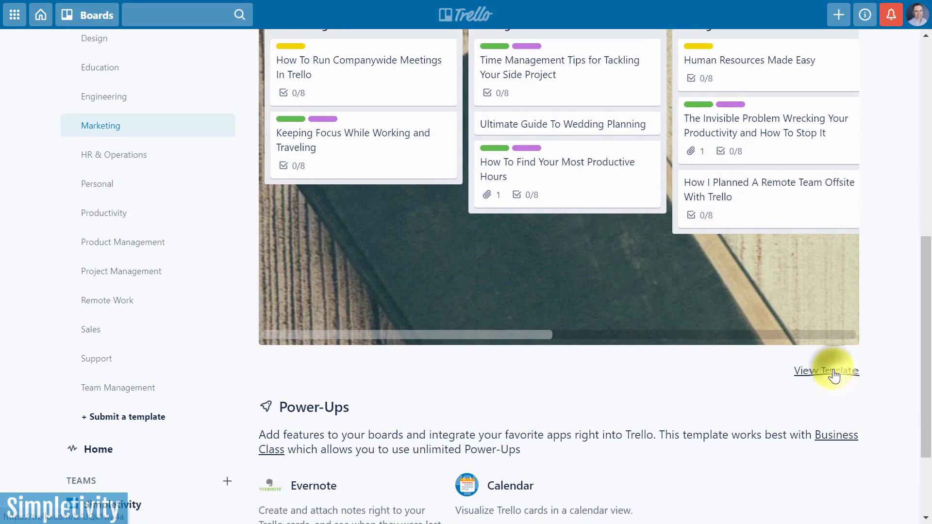
- View the full Editorial Calendar template board, check the Human Resources Made Easy card, and scan its lists
left_click(834, 375)
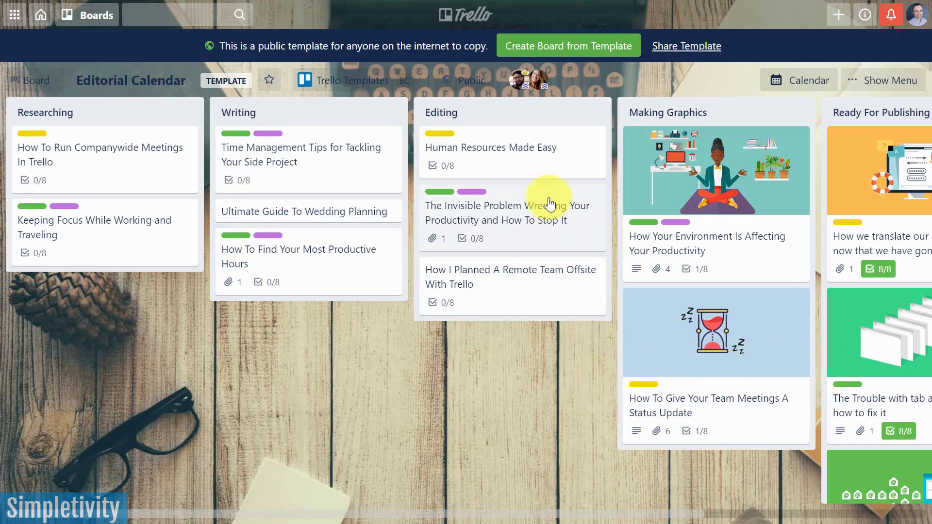
left_click(520, 155)
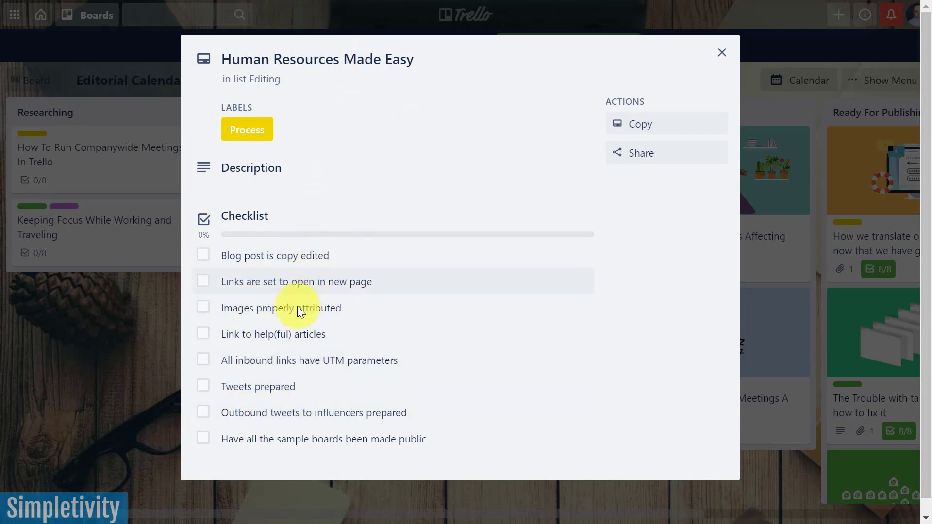
left_click(722, 53)
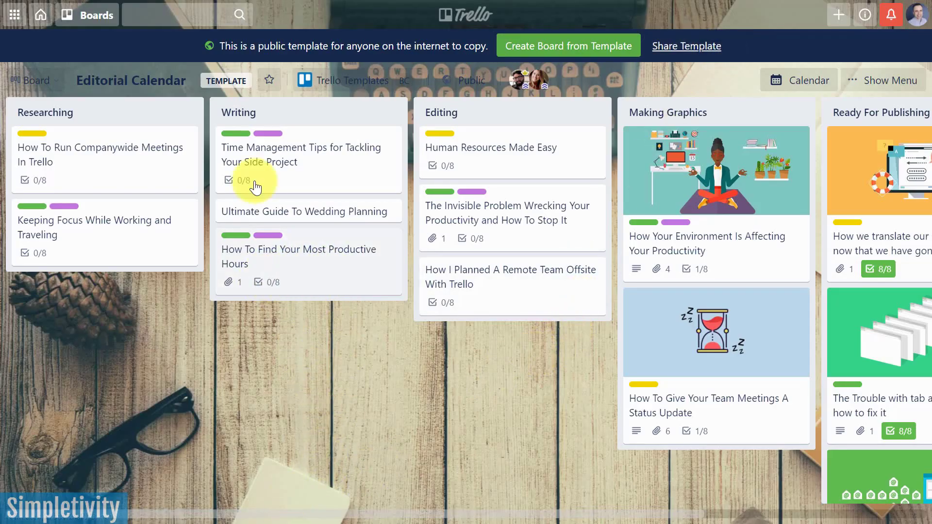
left_click_drag(207, 515, 442, 510)
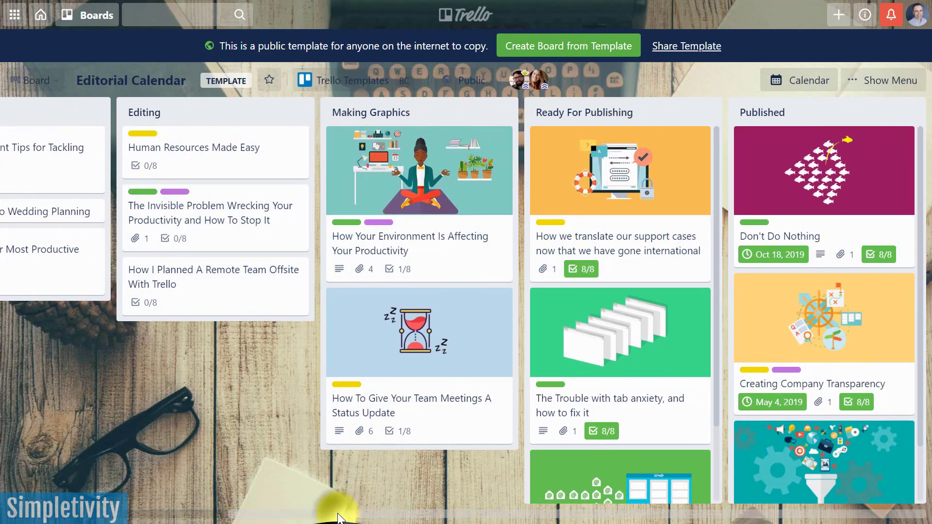
left_click_drag(338, 516, 183, 510)
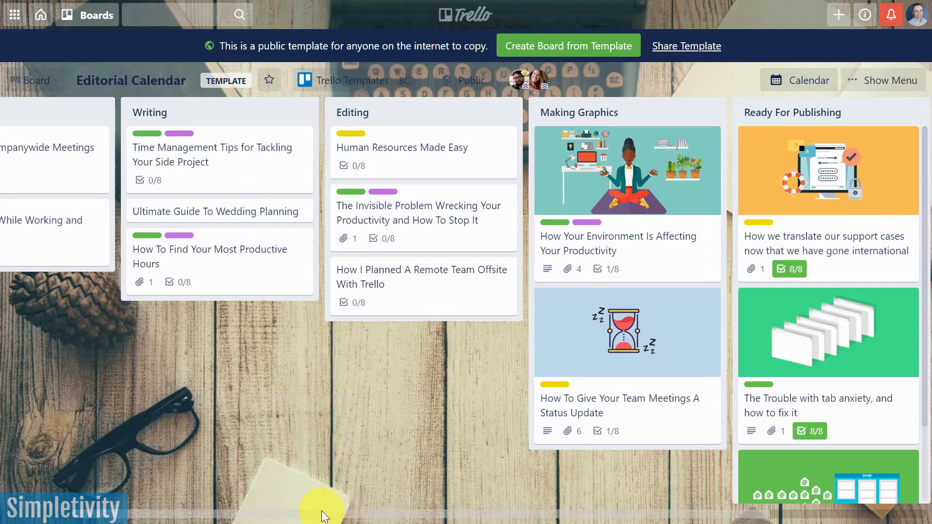
left_click_drag(324, 515, 219, 507)
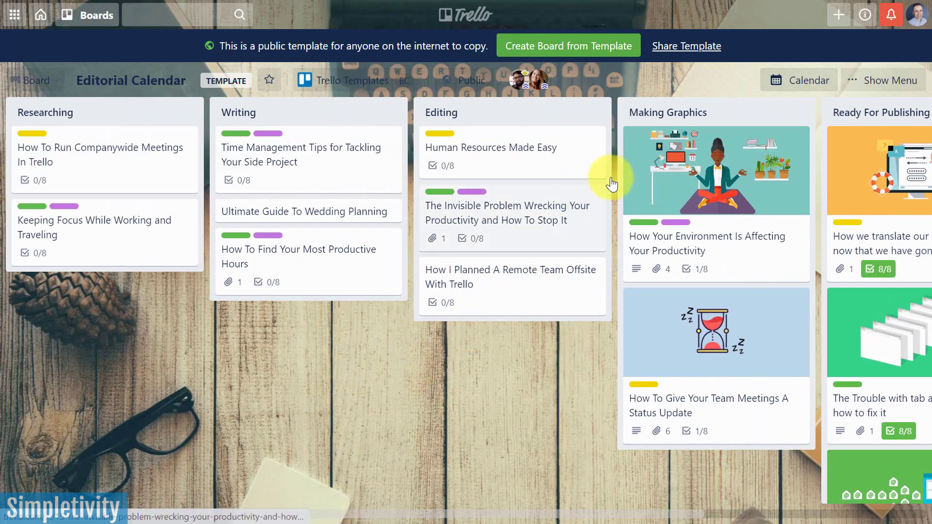
- Create a board from the Editorial Calendar template titled Scott's Editorial Calendar, keeping its cards
left_click(523, 47)
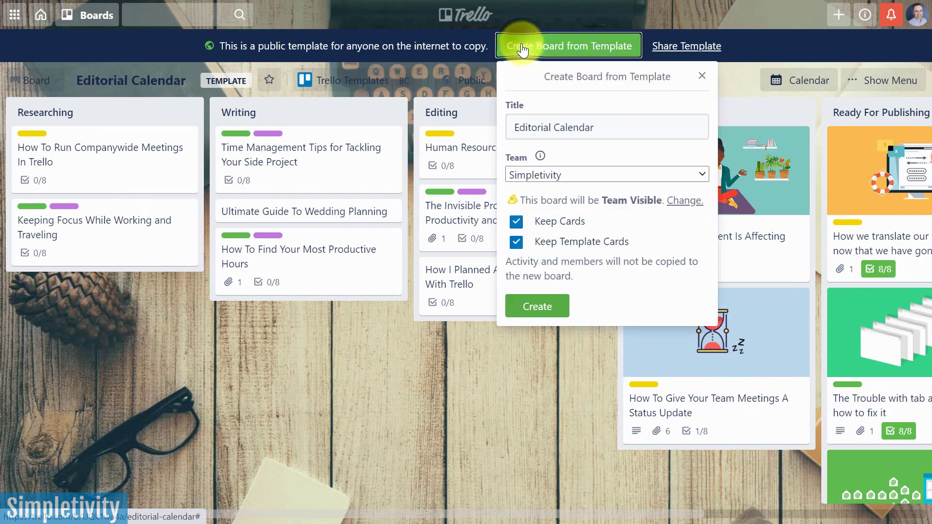
left_click(515, 128)
type("Scott's")
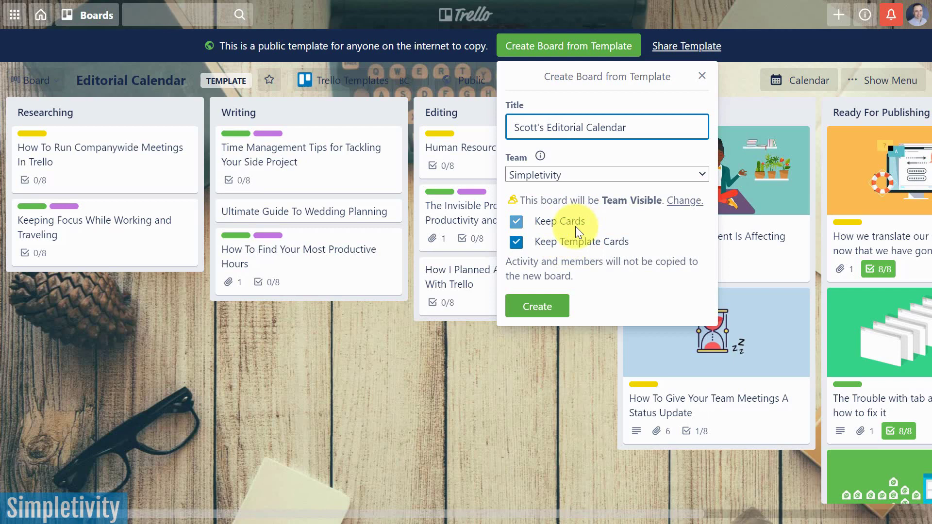
left_click(536, 298)
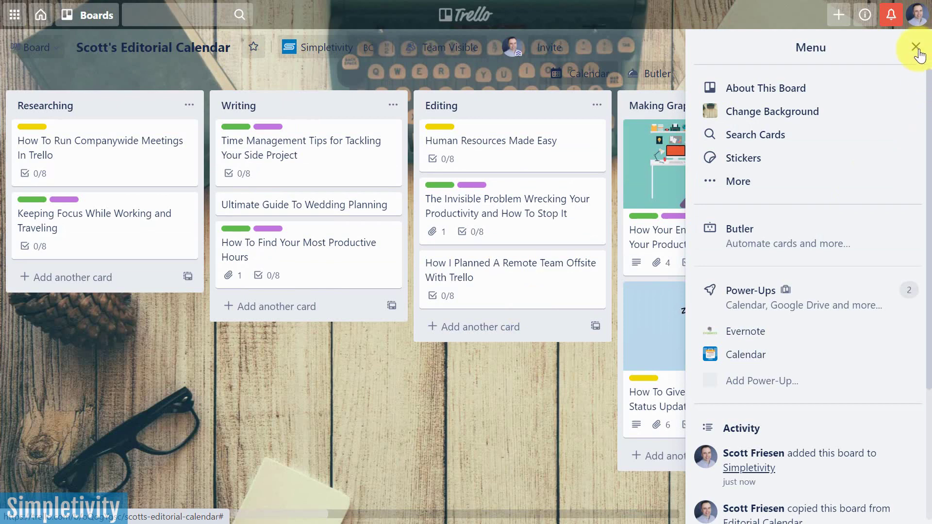
- Close the board's side menu to view Scott's Editorial Calendar lists
left_click(915, 47)
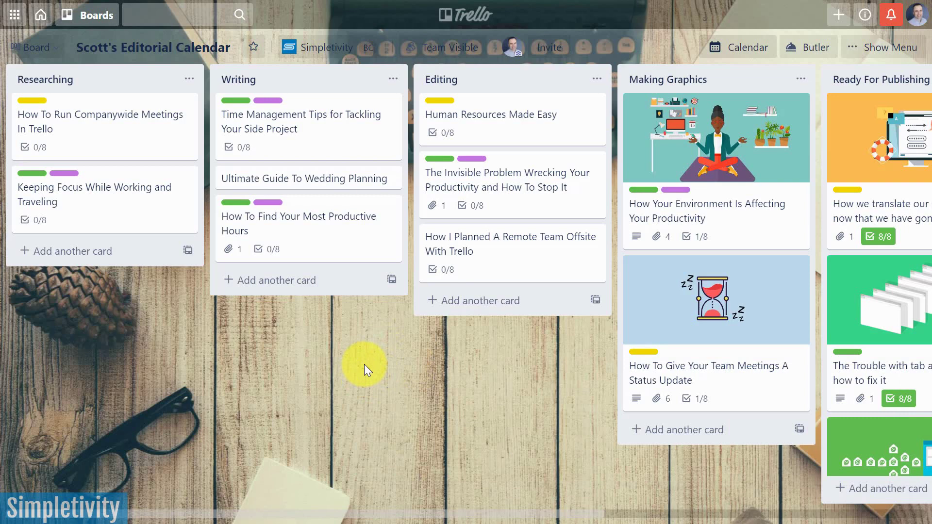
- Switch to the Customer Success Template board from Recent Boards
left_click(96, 16)
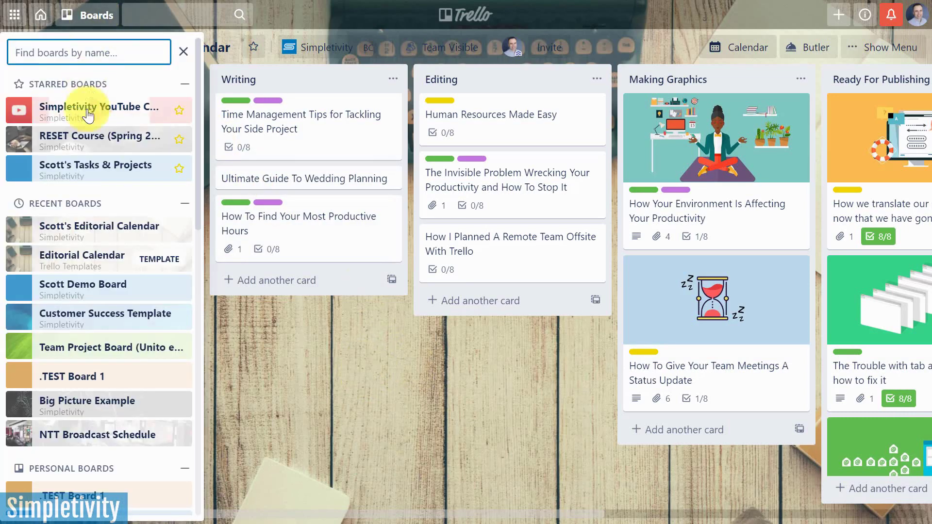
left_click(80, 315)
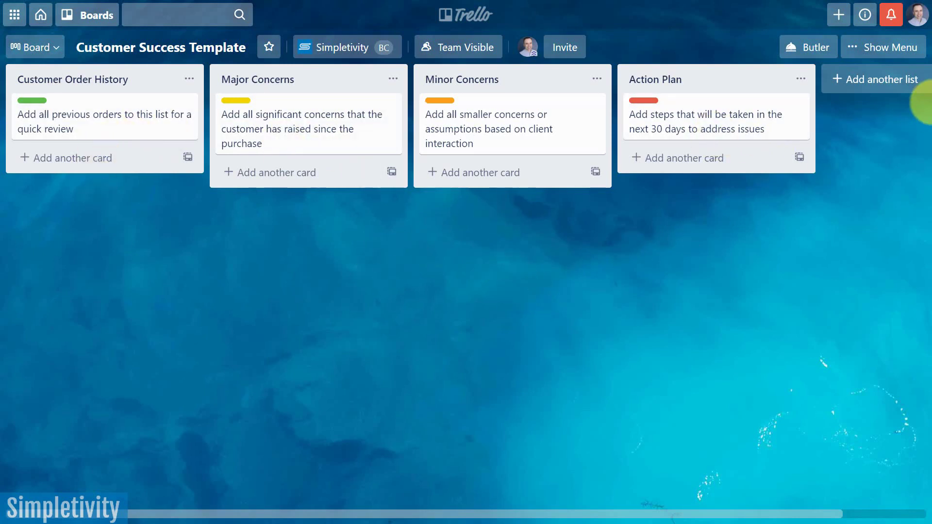
- Start Make Template for the Customer Success Template board from the side menu's More options
left_click(882, 48)
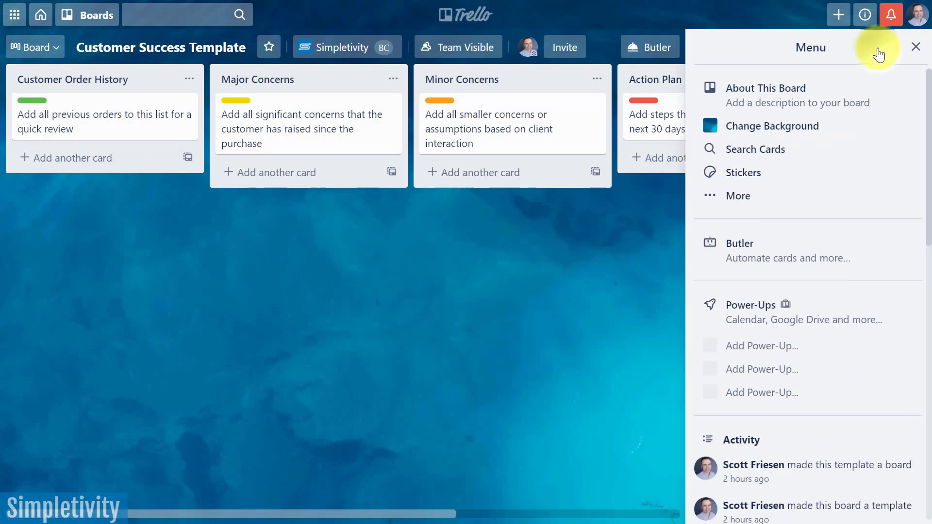
left_click(747, 197)
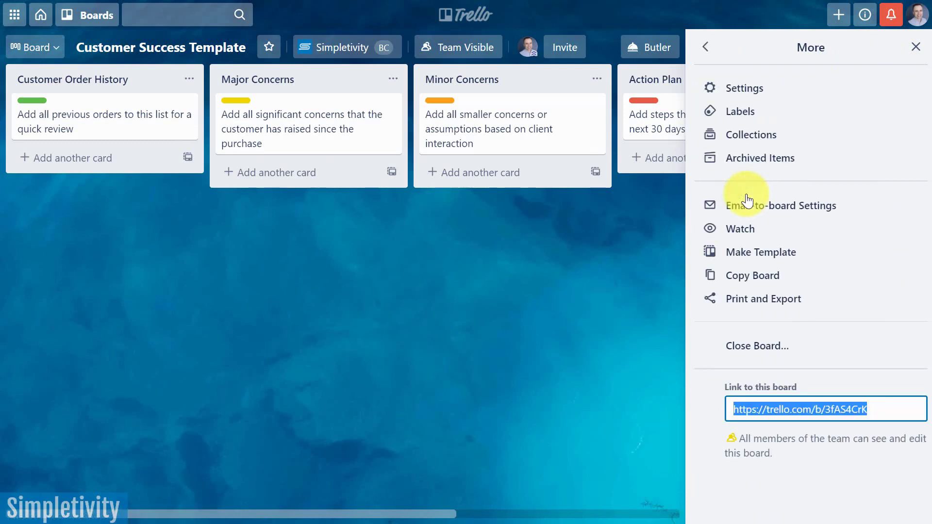
left_click(830, 256)
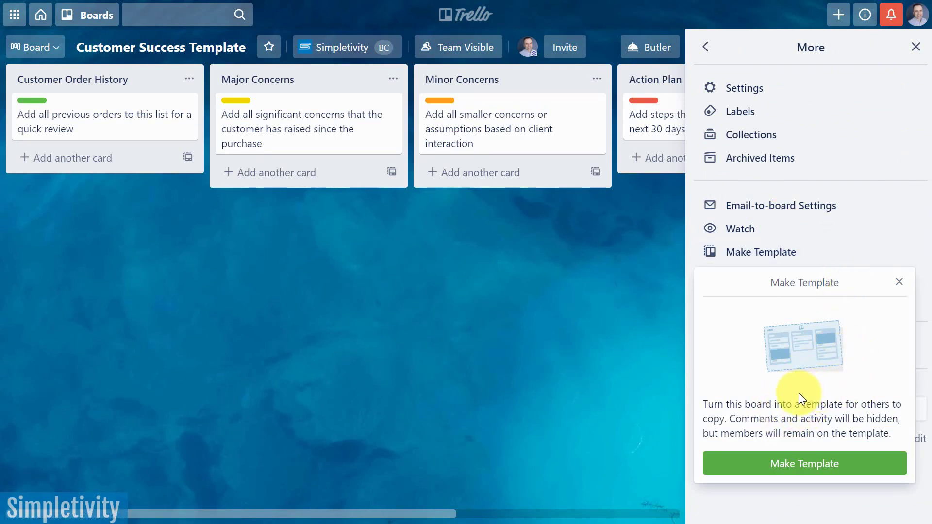
- Confirm turning Customer Success Template into a team template
left_click(799, 464)
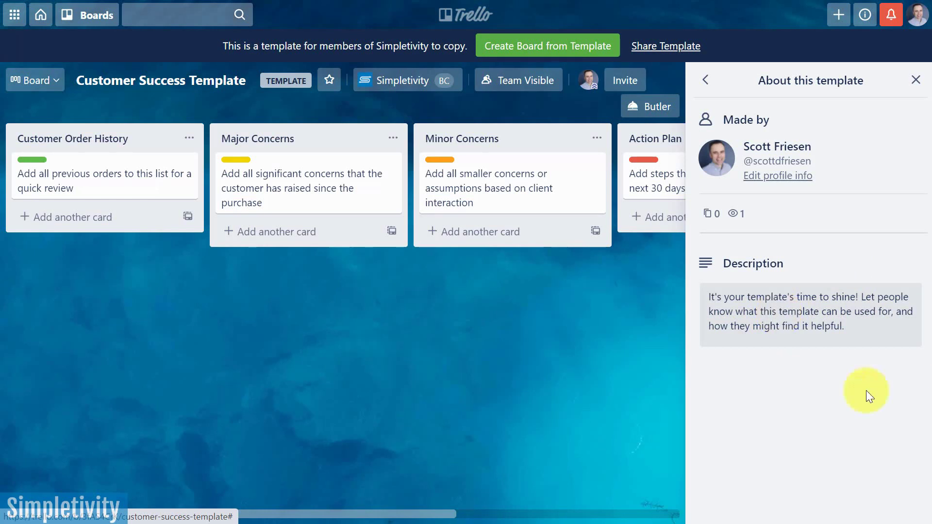
- Close the About this template panel to show all four lists
left_click(916, 79)
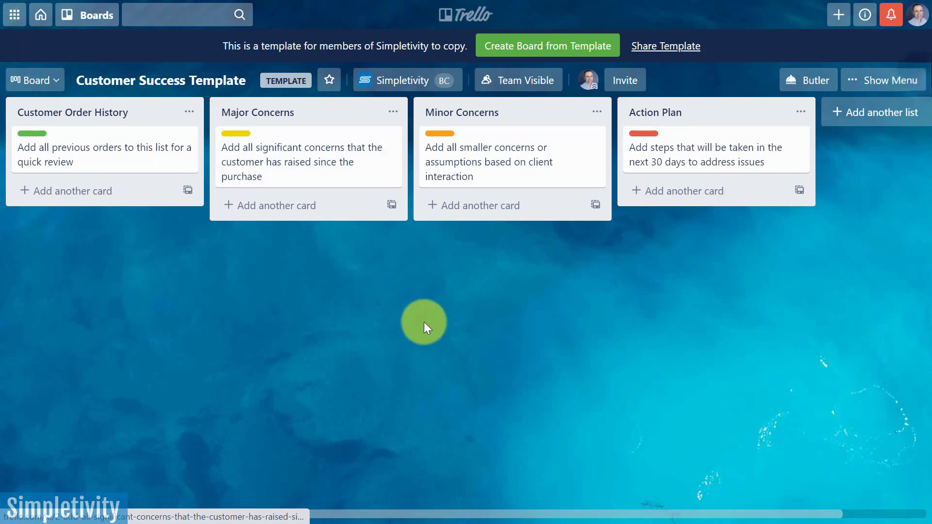